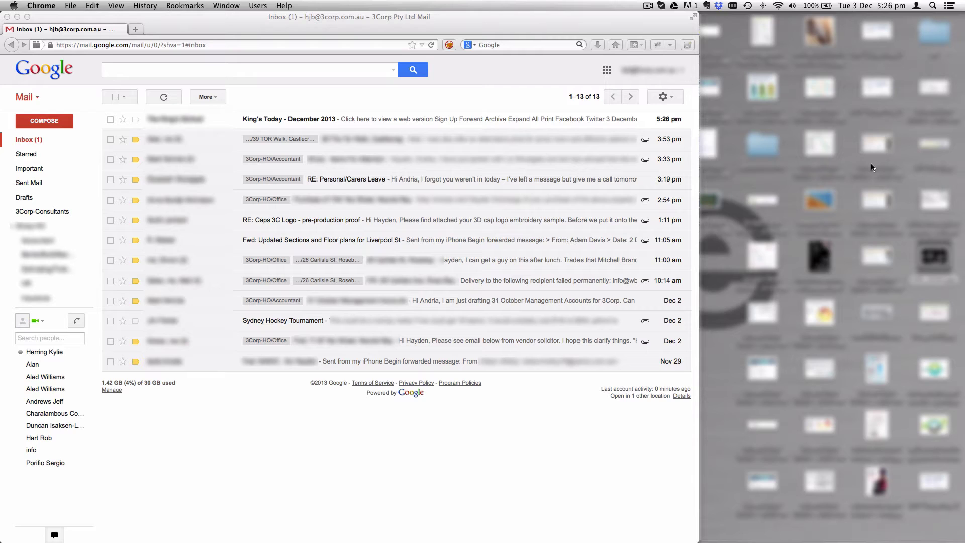
- Switch from Gmail to Contacts and show the Directory group of nine domain users
{"action": "left_click", "coordinate": [33, 101]}
{"action": "left_click", "coordinate": [35, 100]}
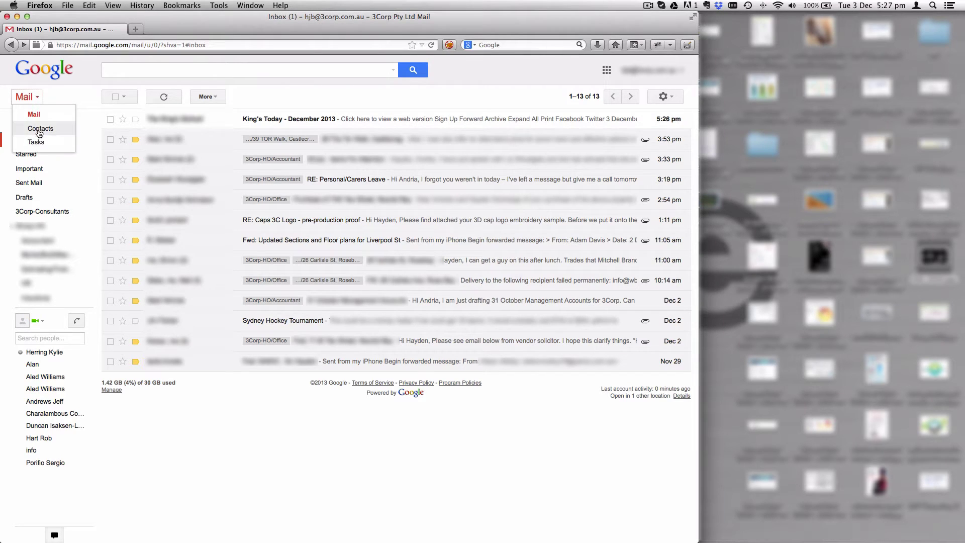
{"action": "left_click", "coordinate": [30, 127]}
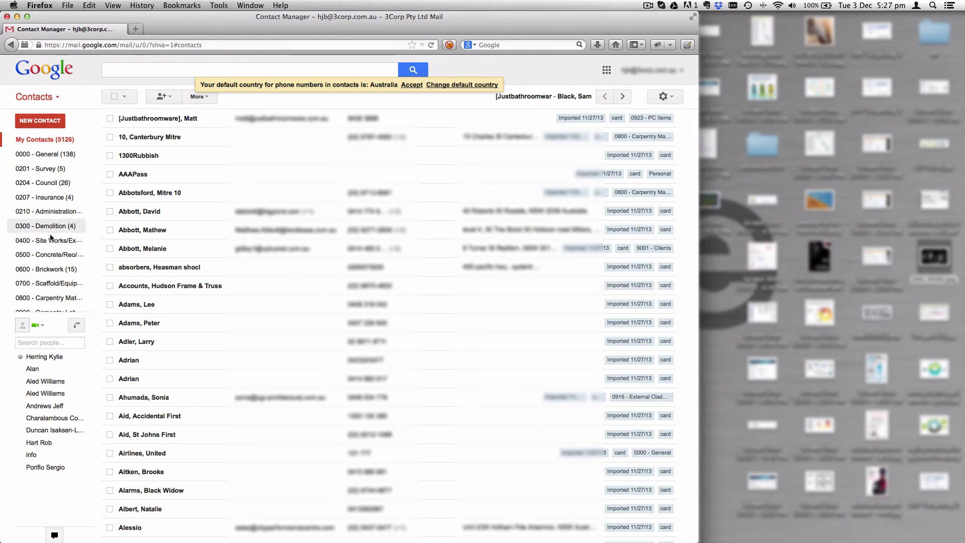
{"action": "scroll", "coordinate": [50, 240], "scroll_direction": "down", "scroll_amount": 5}
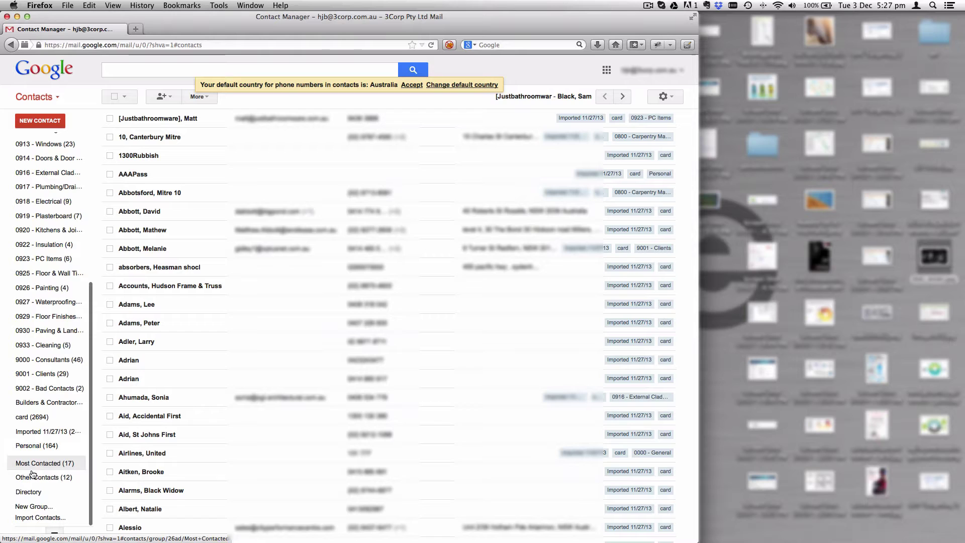
{"action": "left_click", "coordinate": [29, 493]}
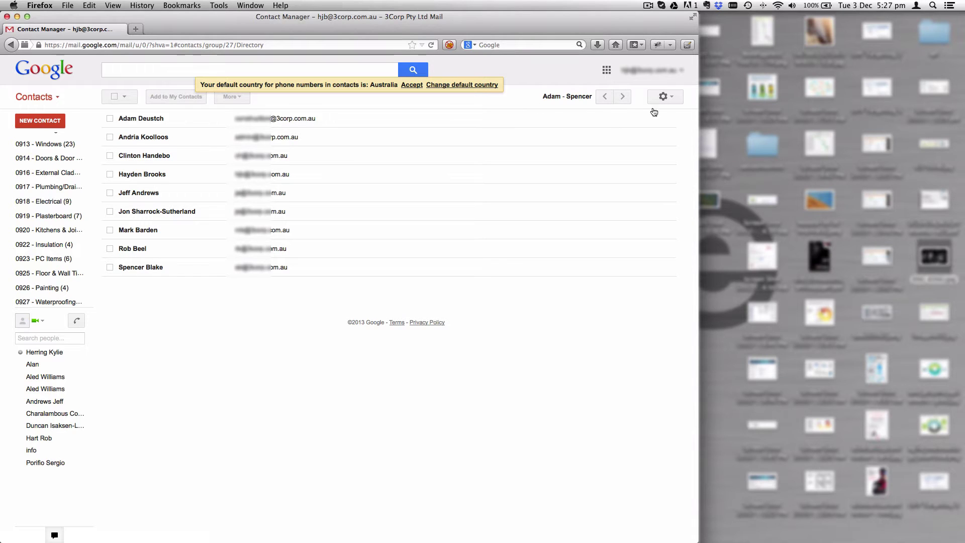
- Choose Manage this domain from the gear menu and sign in with the admin password
{"action": "left_click", "coordinate": [664, 97]}
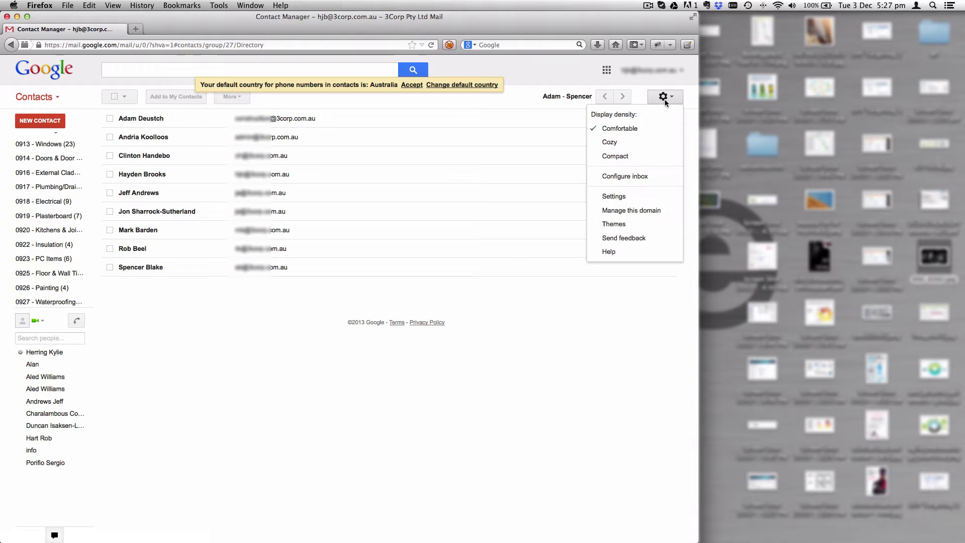
{"action": "left_click", "coordinate": [622, 210]}
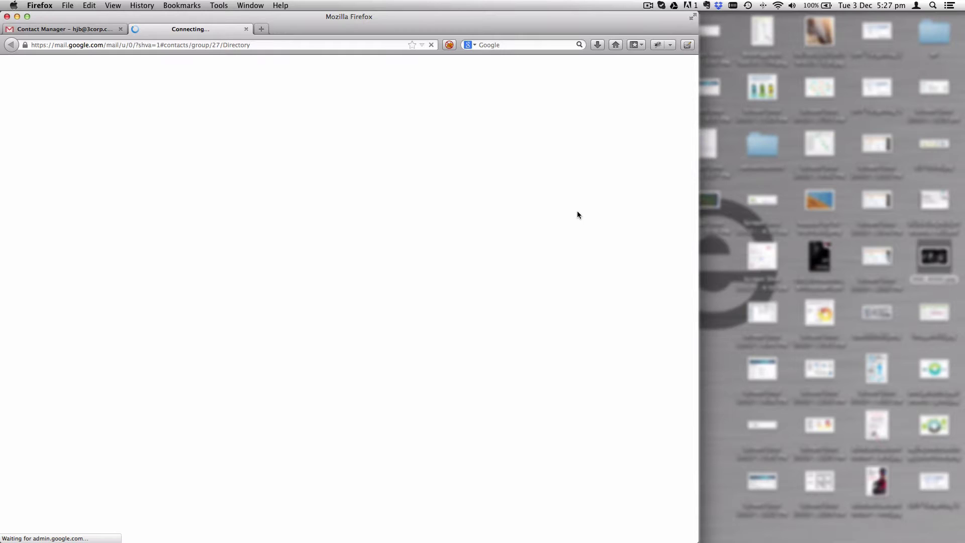
{"action": "key", "text": "super+v"}
{"action": "left_click", "coordinate": [363, 272]}
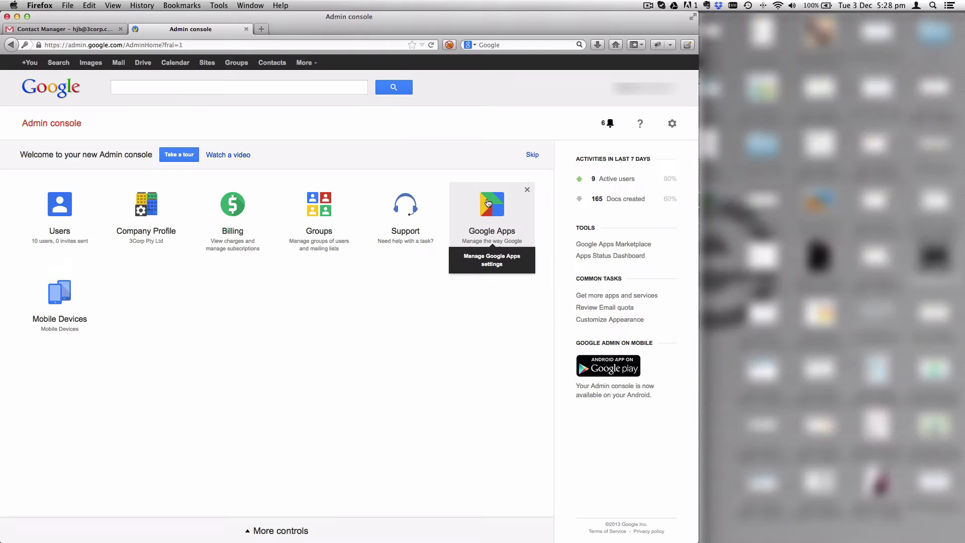
- Browse the Google Apps services and the Add services page, then return to the dashboard
{"action": "left_click", "coordinate": [480, 215]}
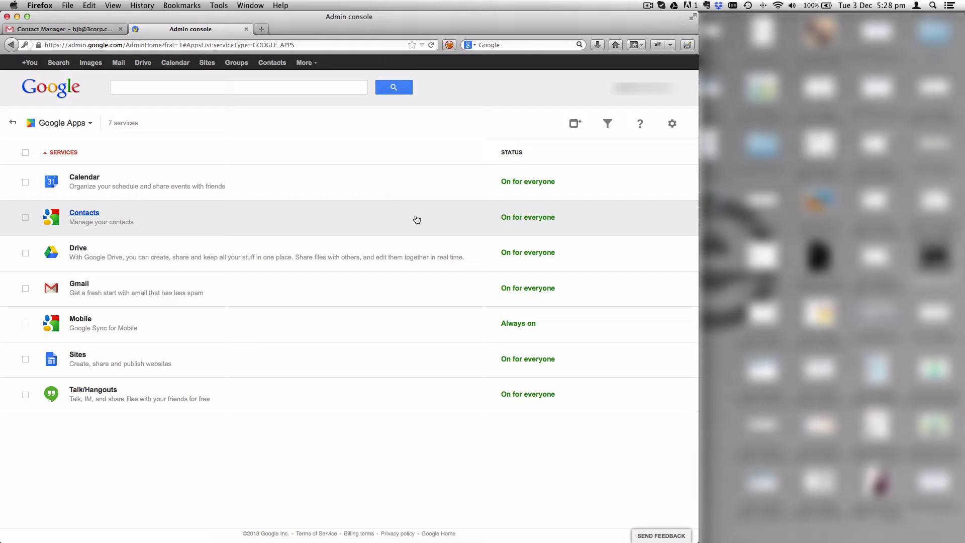
{"action": "left_click", "coordinate": [570, 124]}
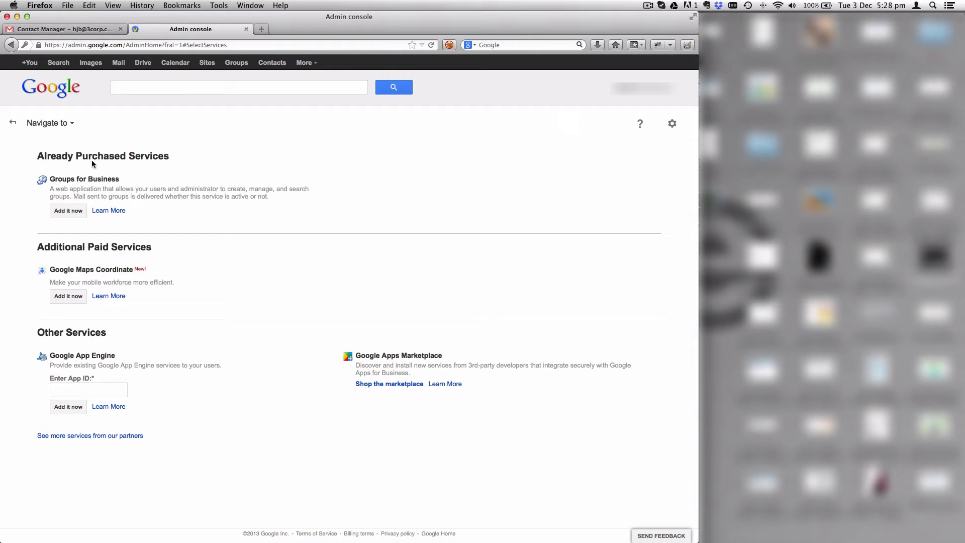
{"action": "left_click", "coordinate": [13, 122]}
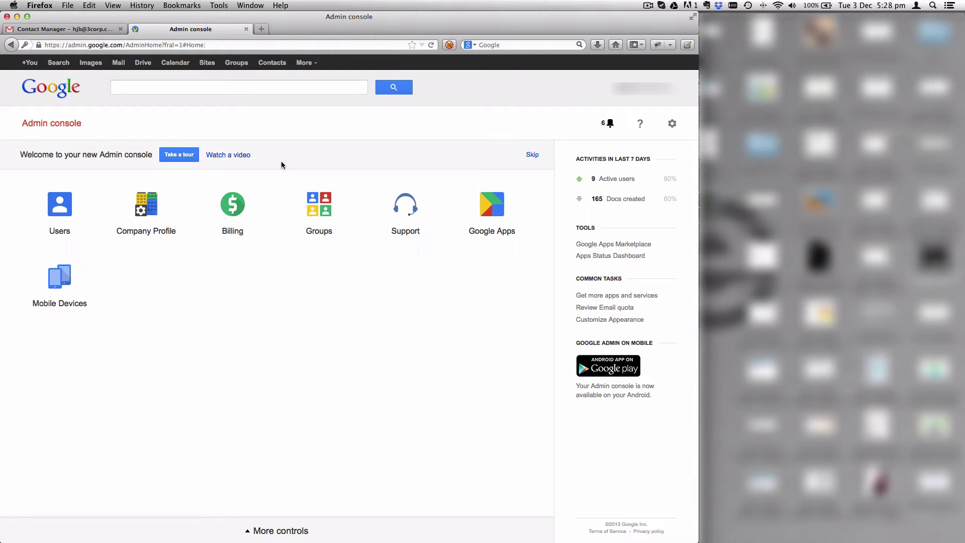
- Confirm Contacts sharing is enabled for both domain profiles and domain shared contacts
{"action": "left_click", "coordinate": [489, 211]}
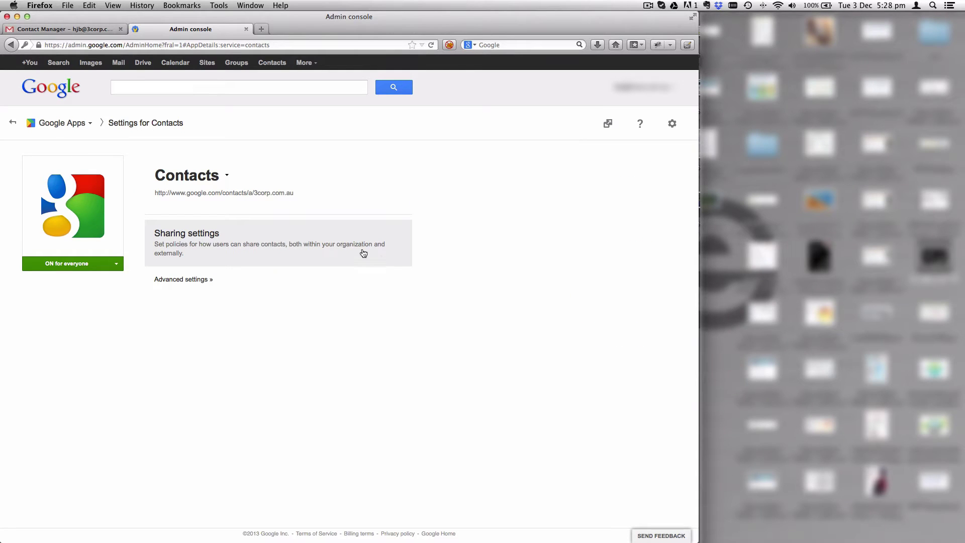
{"action": "left_click", "coordinate": [256, 252]}
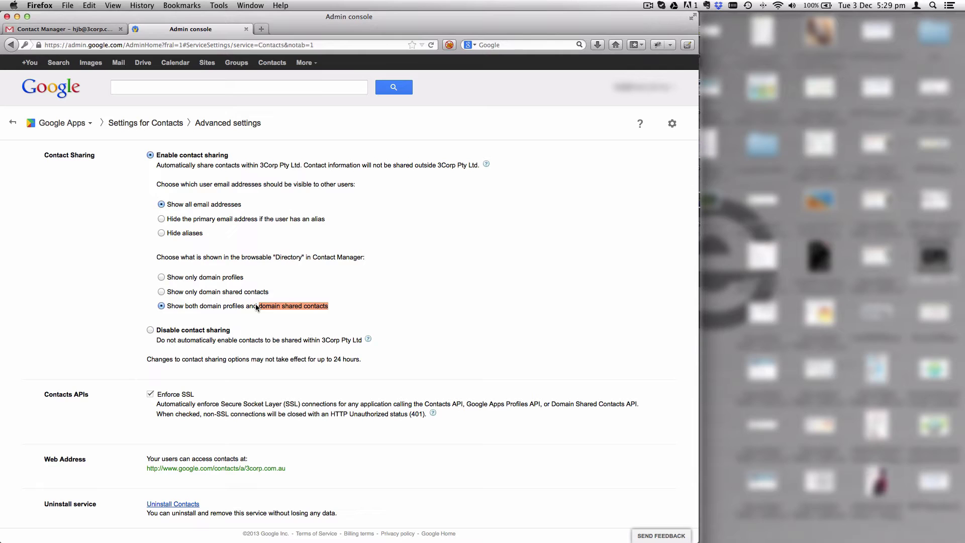
{"action": "left_click_drag", "start_coordinate": [256, 307], "coordinate": [173, 309]}
{"action": "left_click_drag", "start_coordinate": [247, 311], "coordinate": [243, 307]}
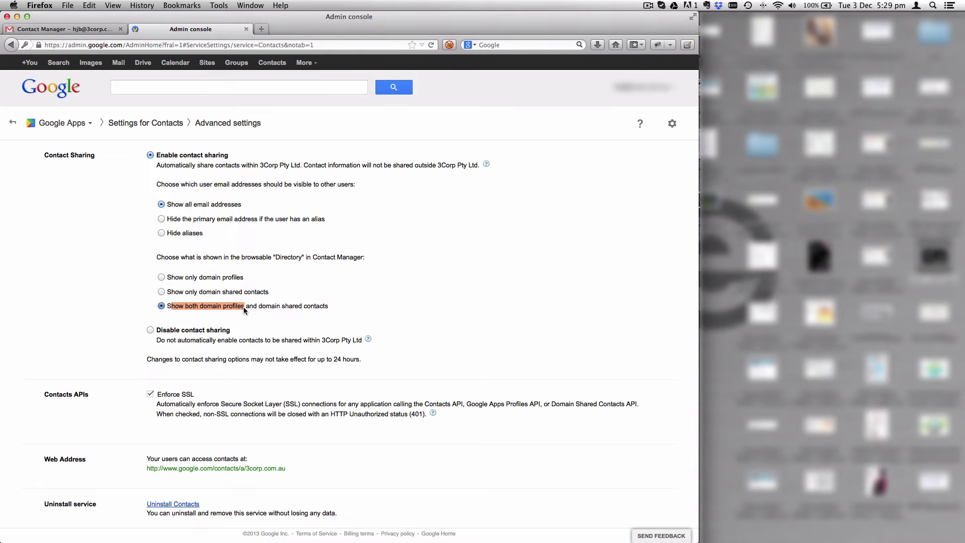
{"action": "left_click", "coordinate": [356, 306]}
{"action": "left_click_drag", "start_coordinate": [336, 306], "coordinate": [258, 306]}
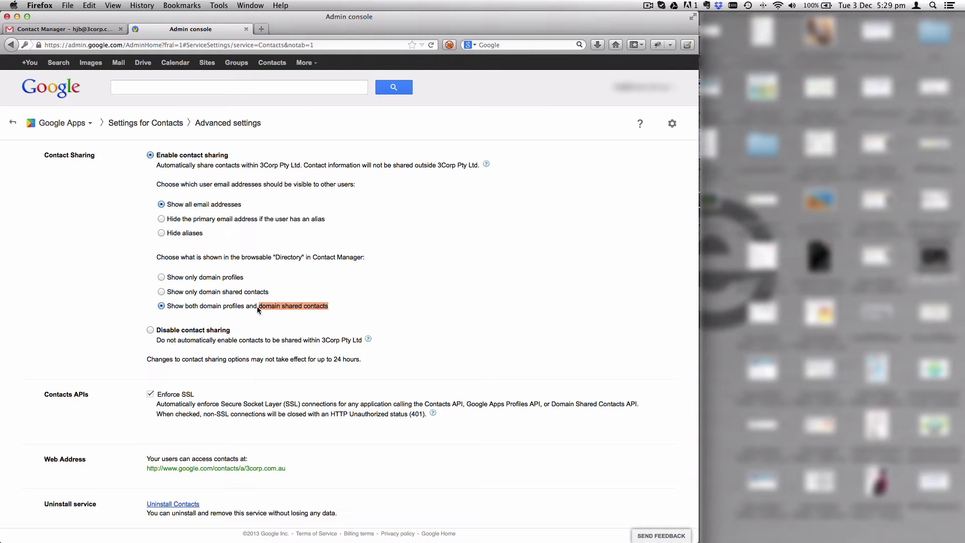
{"action": "left_click", "coordinate": [356, 308]}
{"action": "left_click", "coordinate": [157, 123]}
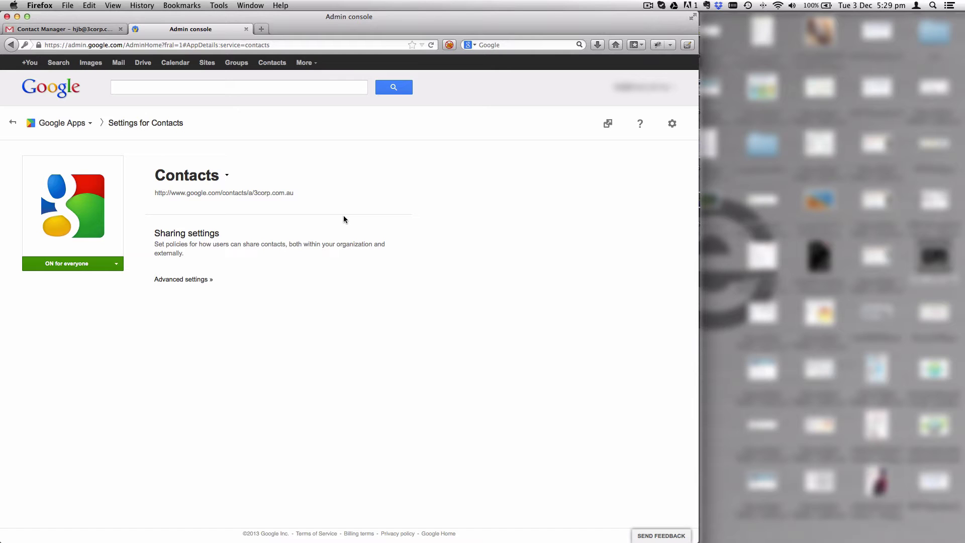
- Search the Marketplace for 'contacts' and open the FlashPanel - Management & Security listing
{"action": "left_click", "coordinate": [56, 29]}
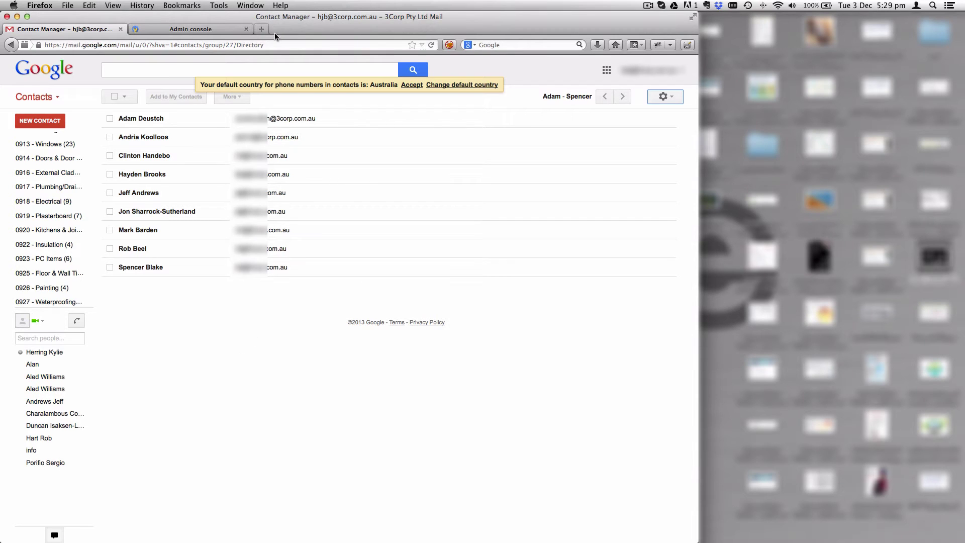
{"action": "left_click", "coordinate": [606, 70]}
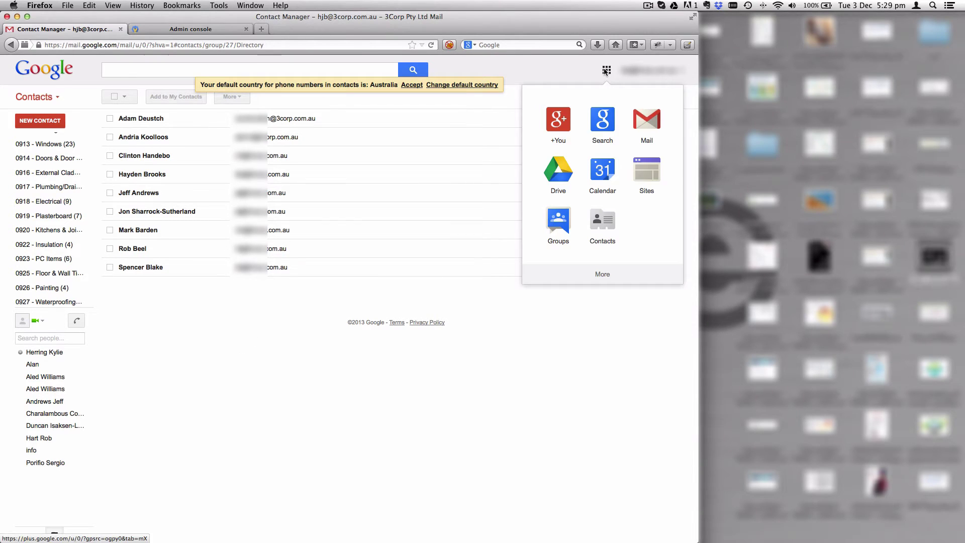
{"action": "scroll", "coordinate": [625, 212], "scroll_direction": "down", "scroll_amount": 5}
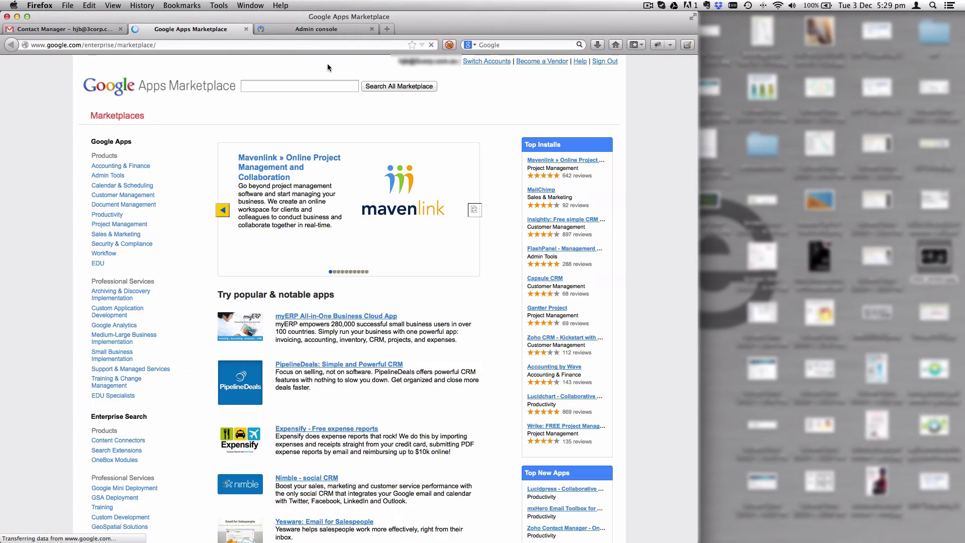
{"action": "left_click", "coordinate": [284, 87]}
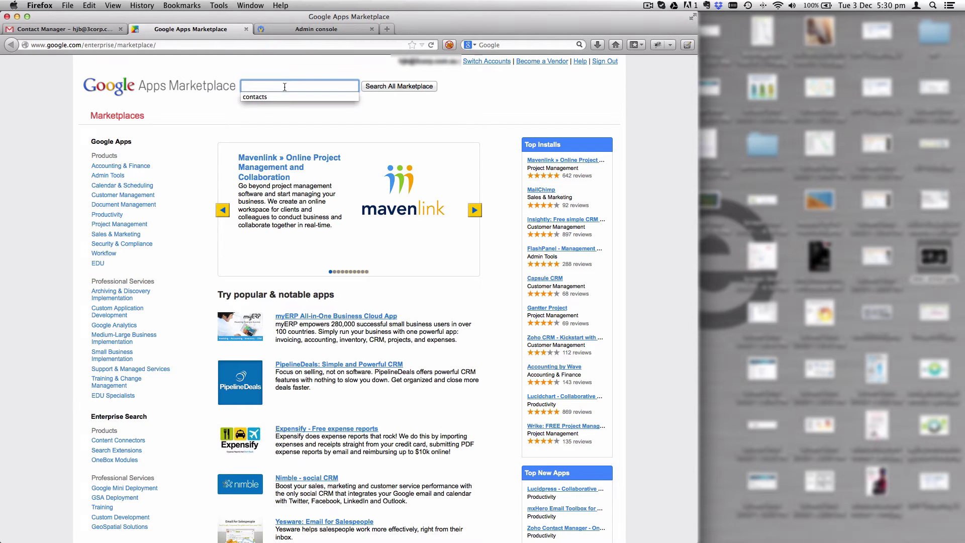
{"action": "left_click", "coordinate": [289, 96]}
{"action": "left_click", "coordinate": [399, 87]}
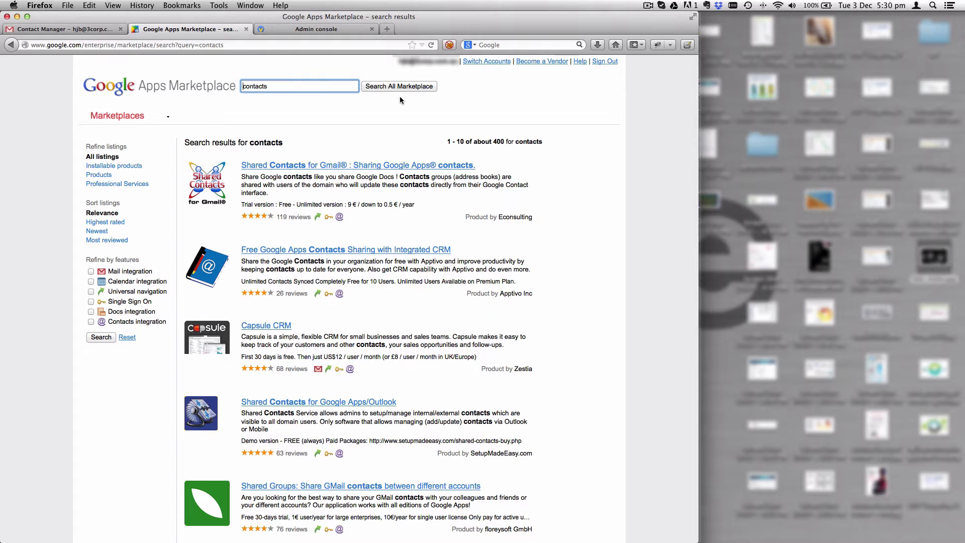
{"action": "scroll", "coordinate": [400, 98], "scroll_direction": "down", "scroll_amount": 10}
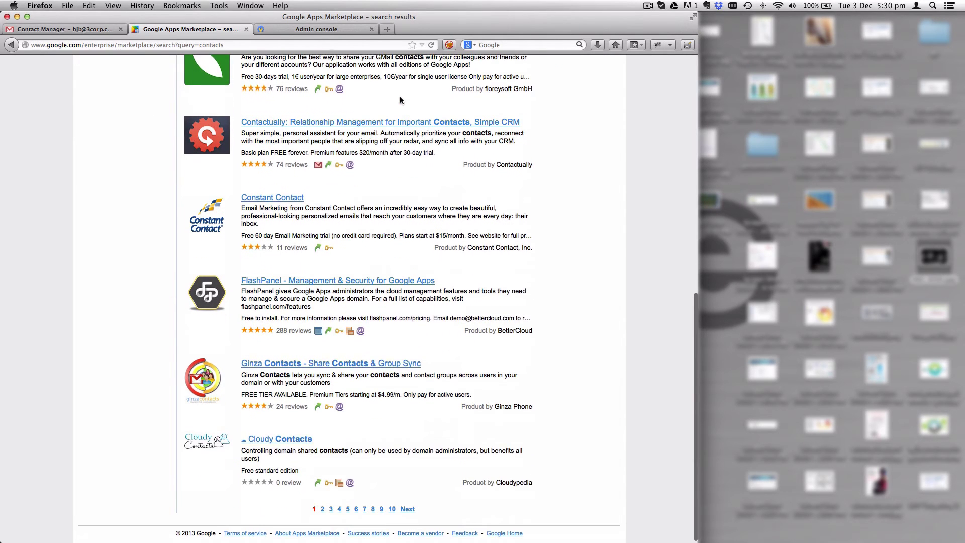
{"action": "left_click", "coordinate": [332, 279]}
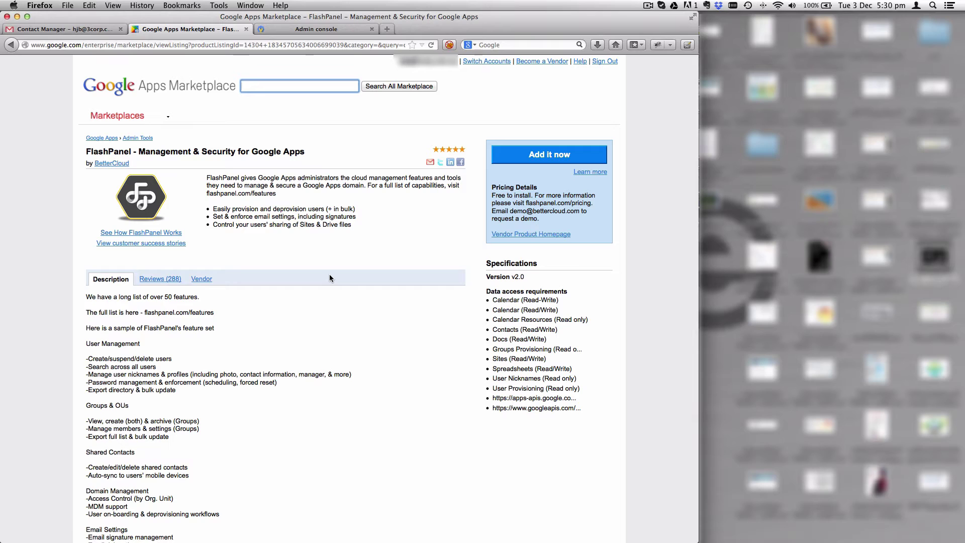
- Add FlashPanel to the domain and agree to its terms
{"action": "left_click", "coordinate": [530, 159]}
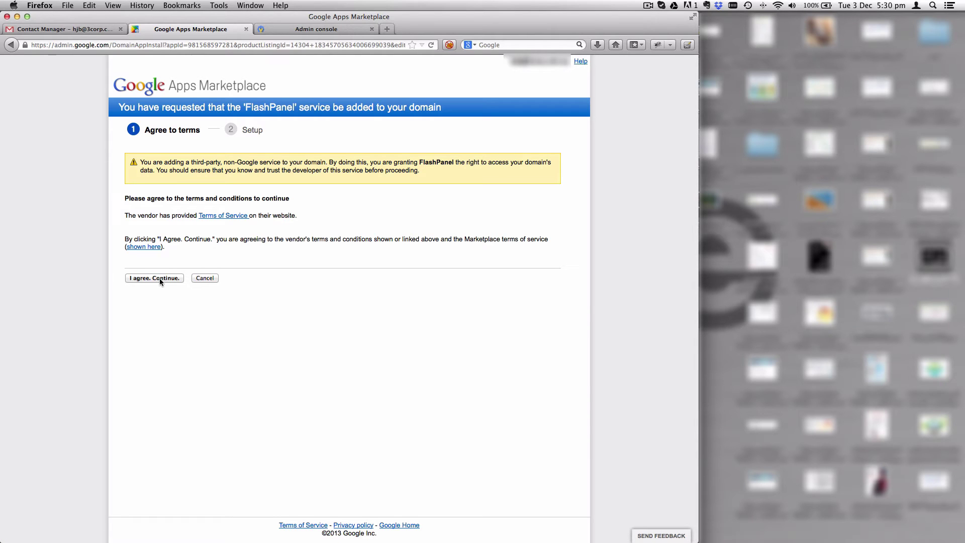
{"action": "left_click", "coordinate": [160, 279]}
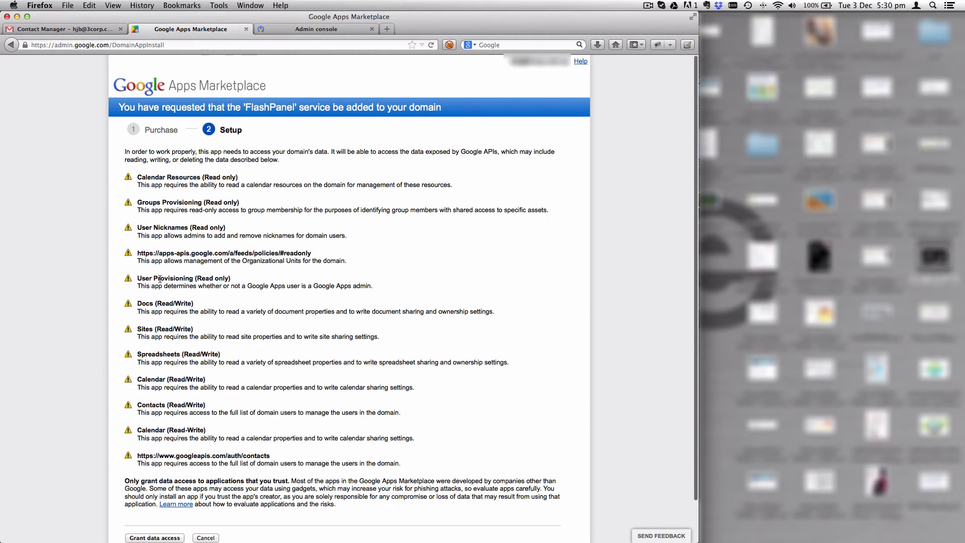
{"action": "scroll", "coordinate": [223, 283], "scroll_direction": "down", "scroll_amount": 2}
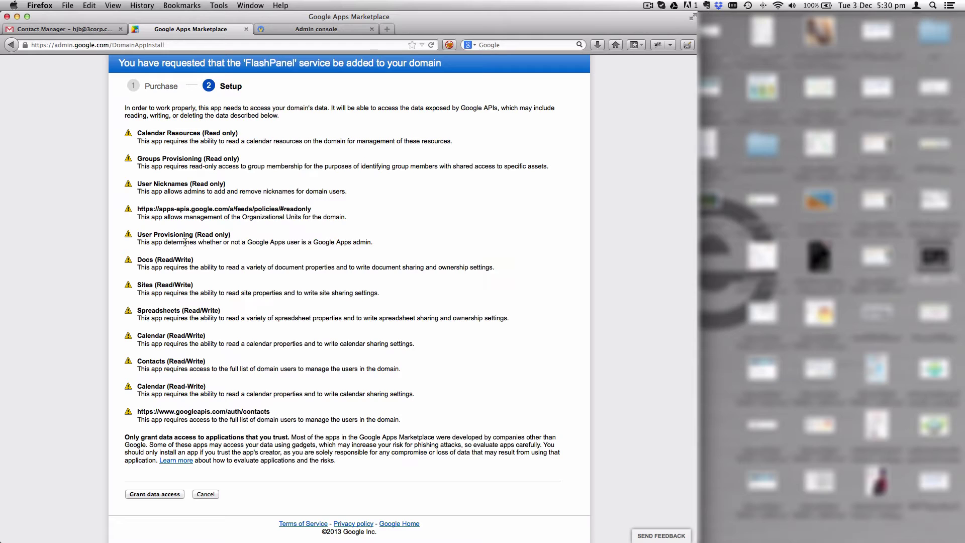
- Review the Spreadsheets, Calendar and Contacts permissions and grant FlashPanel data access
{"action": "left_click_drag", "start_coordinate": [138, 311], "coordinate": [184, 311]}
{"action": "left_click", "coordinate": [148, 336]}
{"action": "double_click", "coordinate": [148, 336]}
{"action": "double_click", "coordinate": [151, 360]}
{"action": "double_click", "coordinate": [152, 386]}
{"action": "left_click", "coordinate": [152, 386]}
{"action": "left_click", "coordinate": [144, 495]}
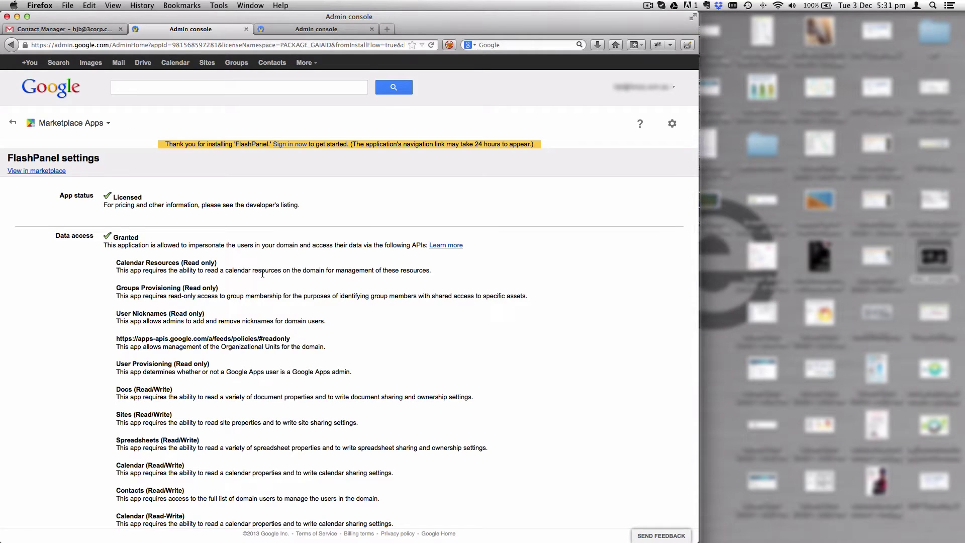
{"action": "scroll", "coordinate": [262, 277], "scroll_direction": "down", "scroll_amount": 5}
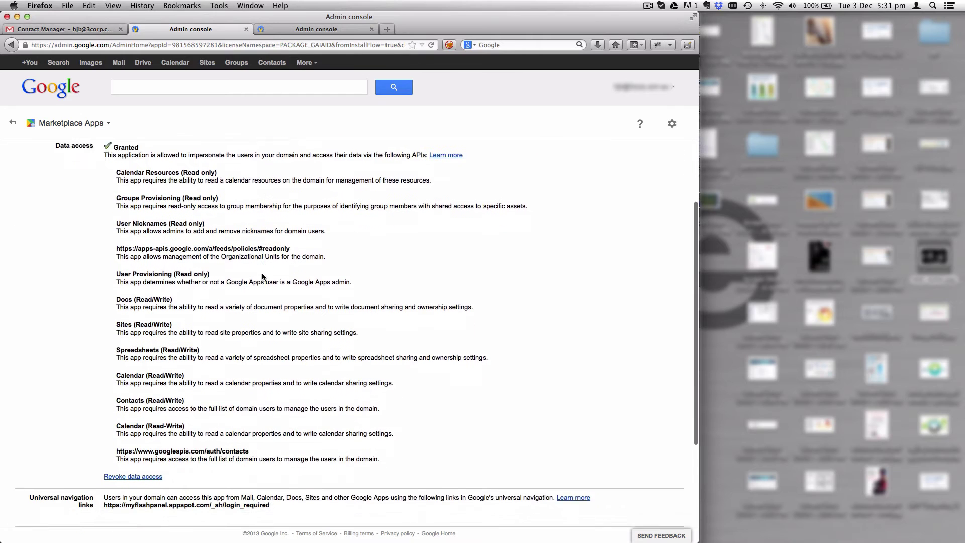
{"action": "scroll", "coordinate": [262, 276], "scroll_direction": "down", "scroll_amount": 1}
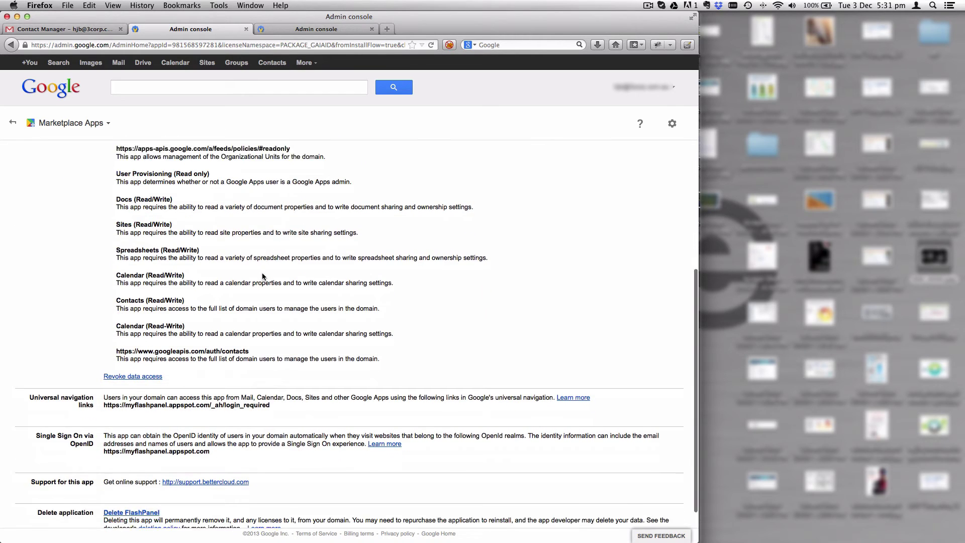
{"action": "scroll", "coordinate": [262, 276], "scroll_direction": "down", "scroll_amount": 1}
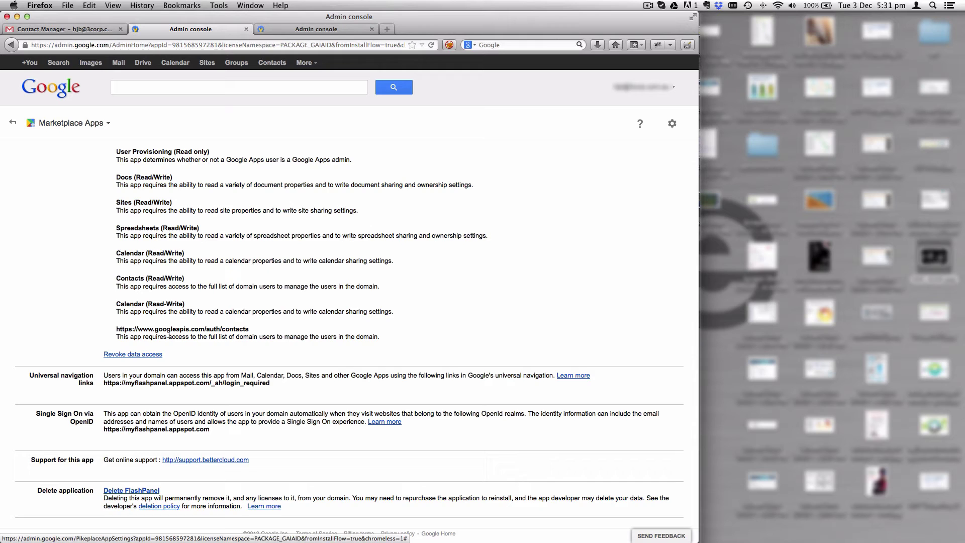
{"action": "scroll", "coordinate": [146, 223], "scroll_direction": "up", "scroll_amount": 10}
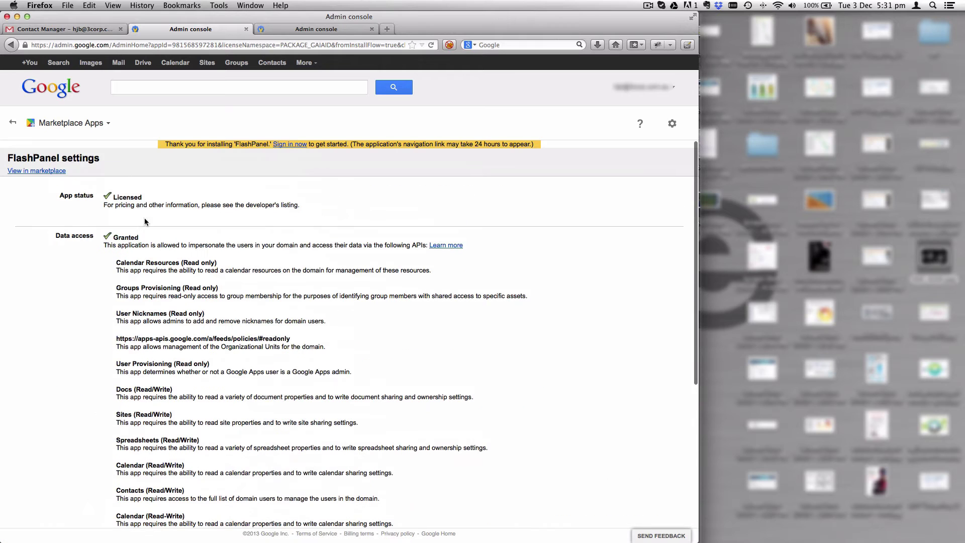
{"action": "left_click", "coordinate": [13, 123]}
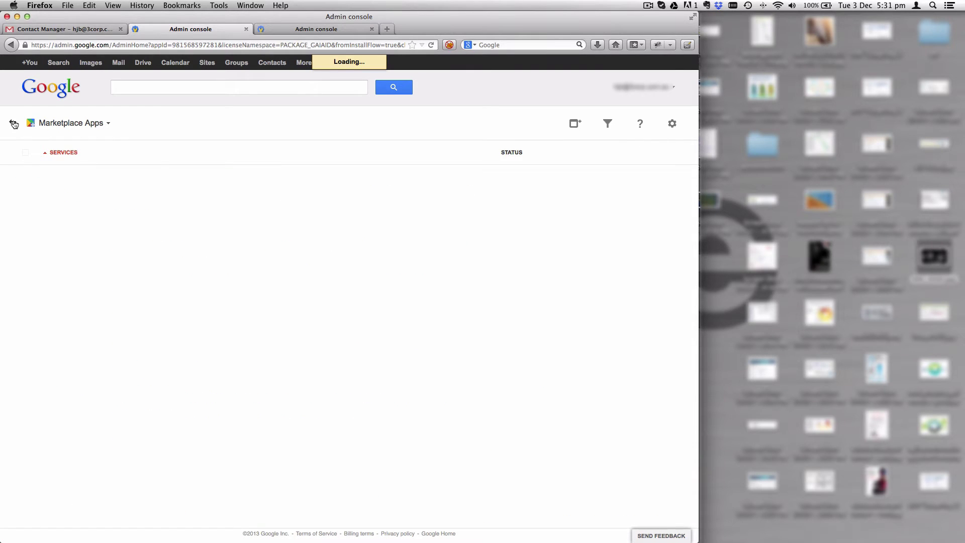
{"action": "left_click", "coordinate": [13, 124]}
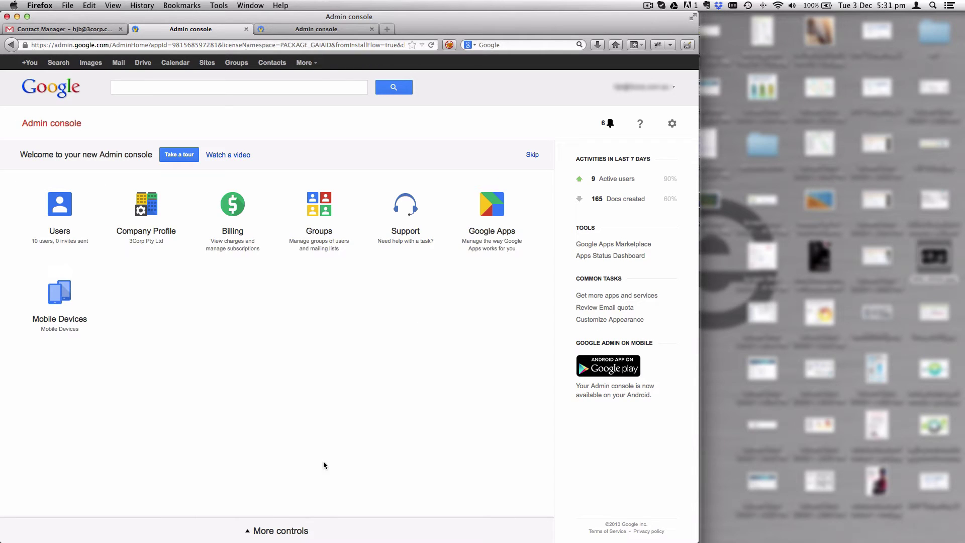
{"action": "left_click", "coordinate": [295, 535]}
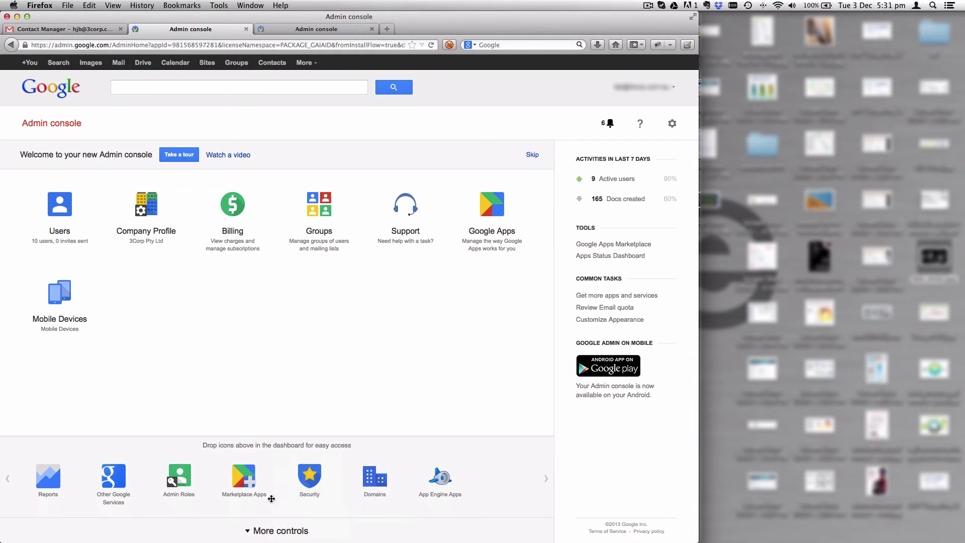
{"action": "left_click", "coordinate": [242, 472]}
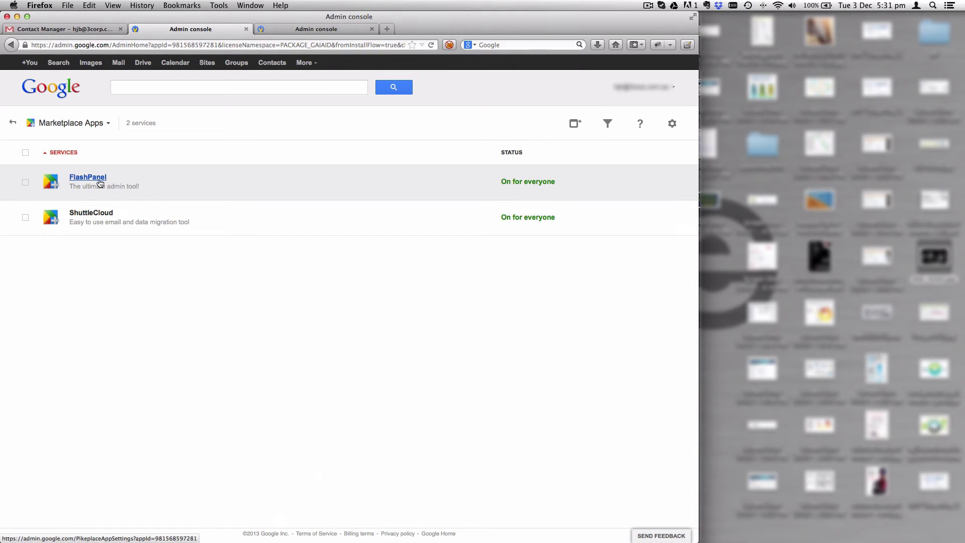
{"action": "left_click", "coordinate": [83, 179]}
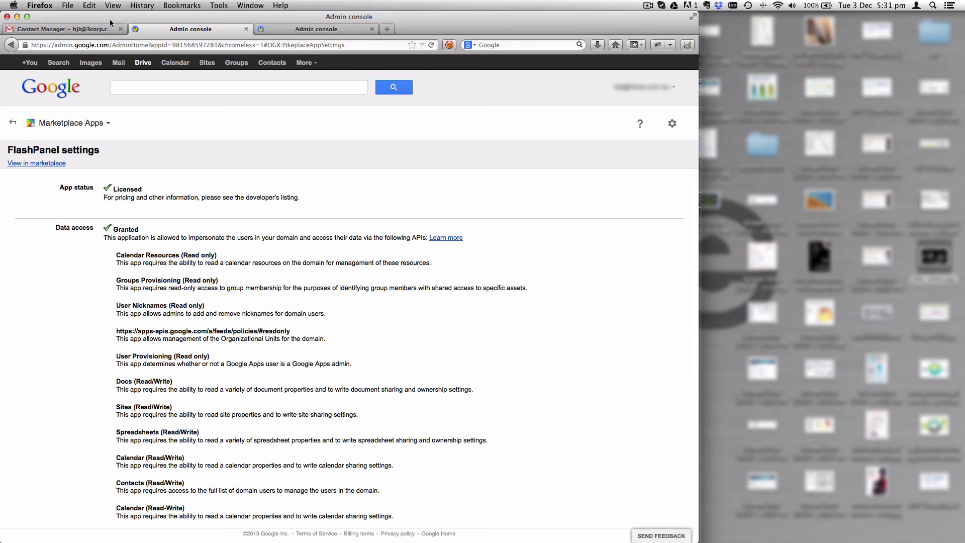
- Return to Gmail's Mail view and launch FlashPanel from the apps grid's More list
{"action": "left_click", "coordinate": [73, 29]}
{"action": "left_click", "coordinate": [43, 98]}
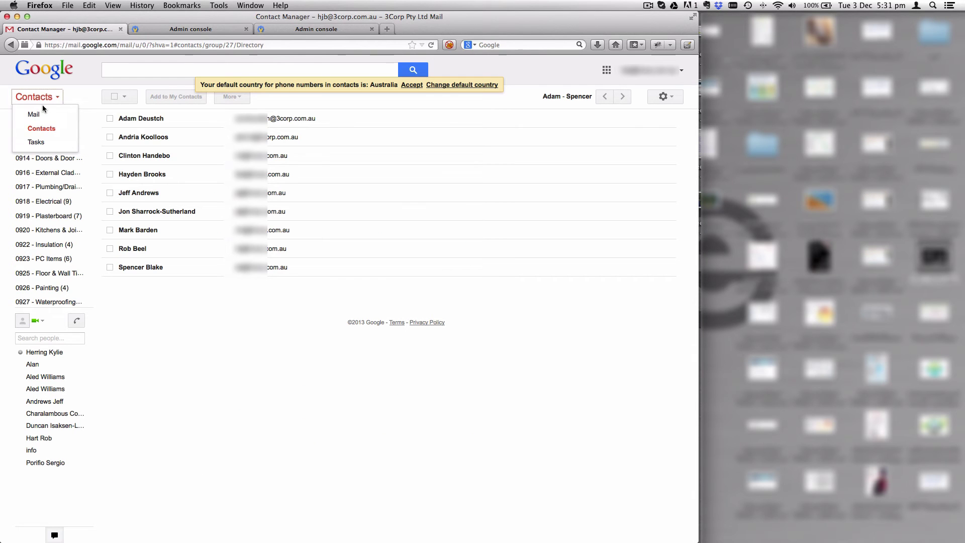
{"action": "left_click", "coordinate": [30, 112]}
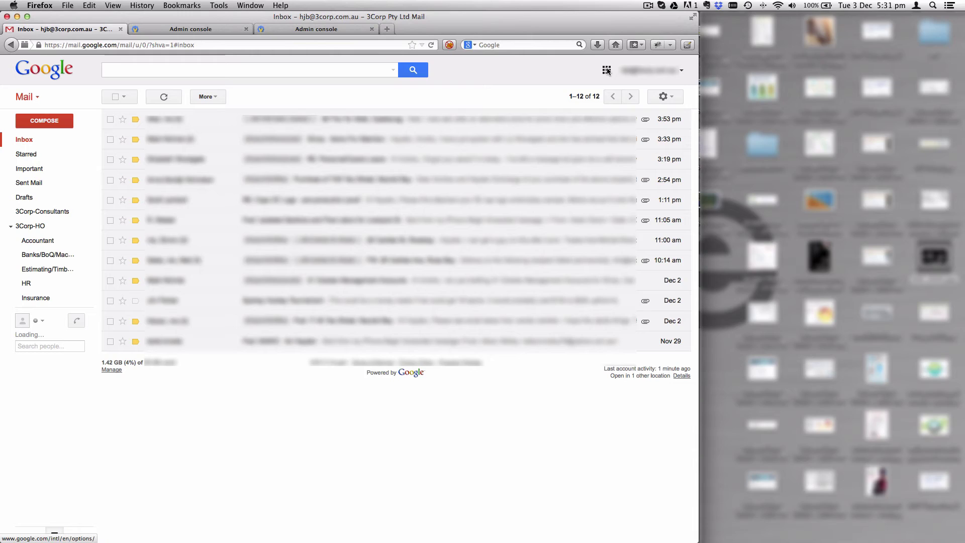
{"action": "left_click", "coordinate": [606, 70]}
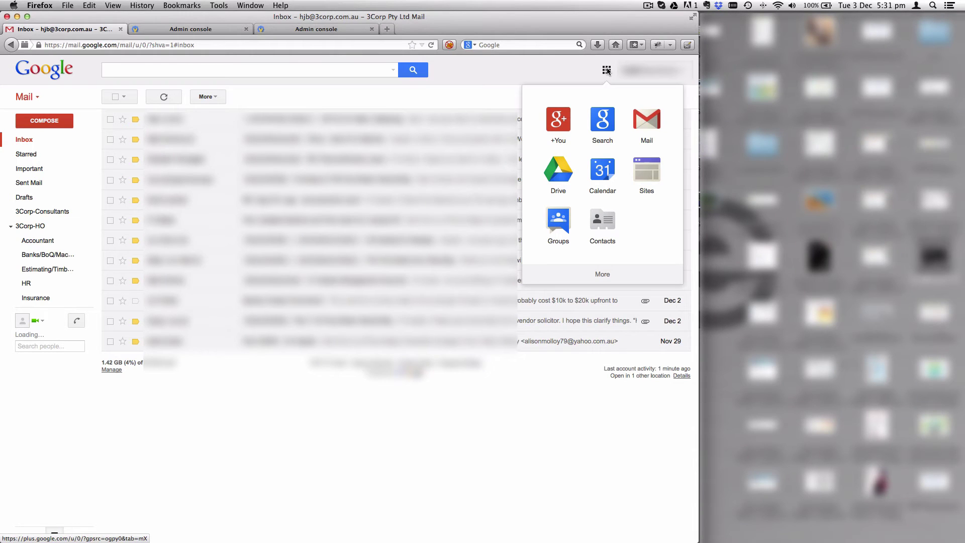
{"action": "left_click", "coordinate": [602, 273]}
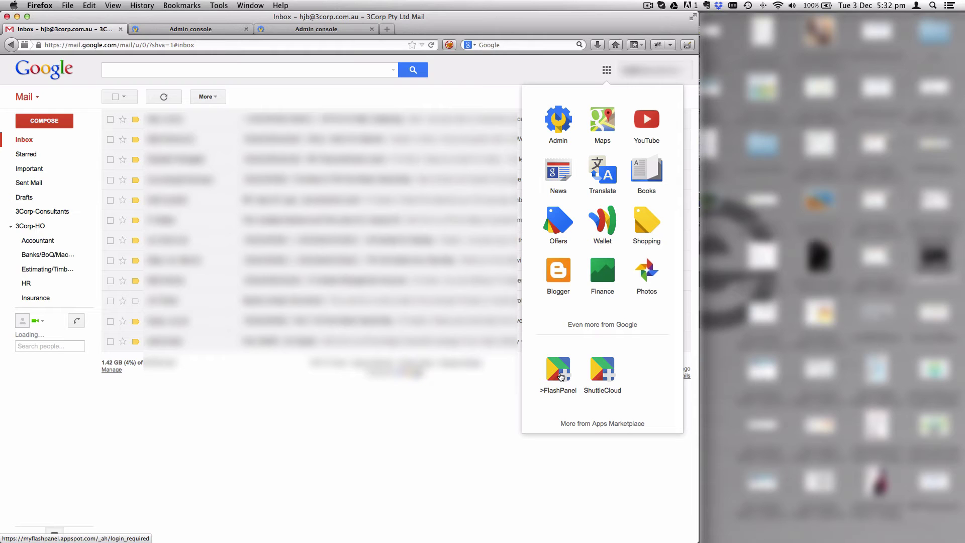
{"action": "scroll", "coordinate": [561, 376], "scroll_direction": "up", "scroll_amount": 5}
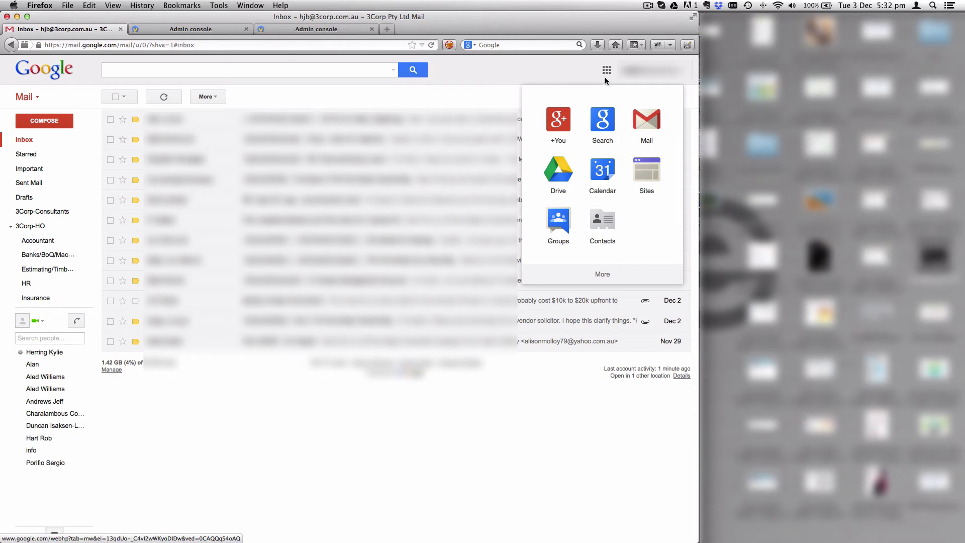
{"action": "left_click", "coordinate": [601, 276]}
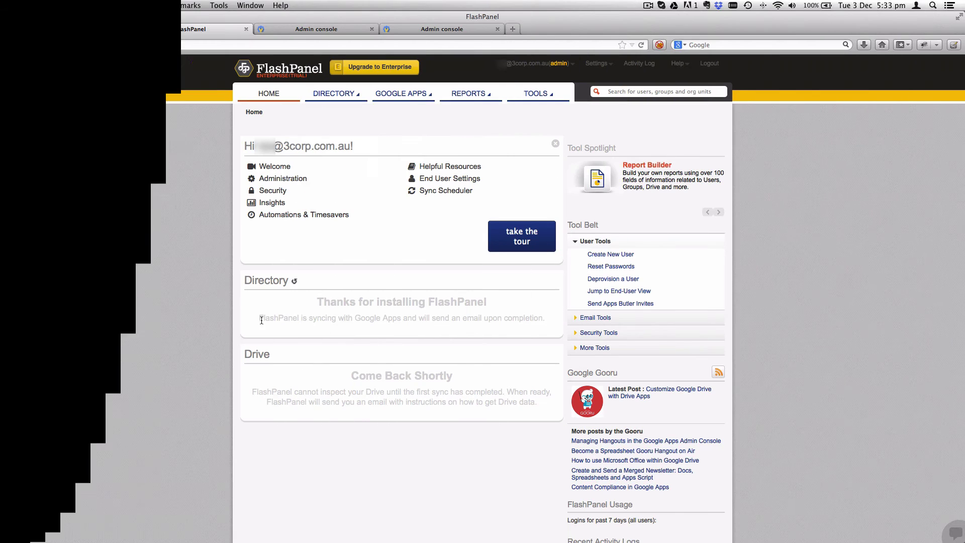
- Go to Directory > Contacts > Create Contacts and start the Guided single-contact form
{"action": "left_click_drag", "start_coordinate": [264, 318], "coordinate": [543, 319]}
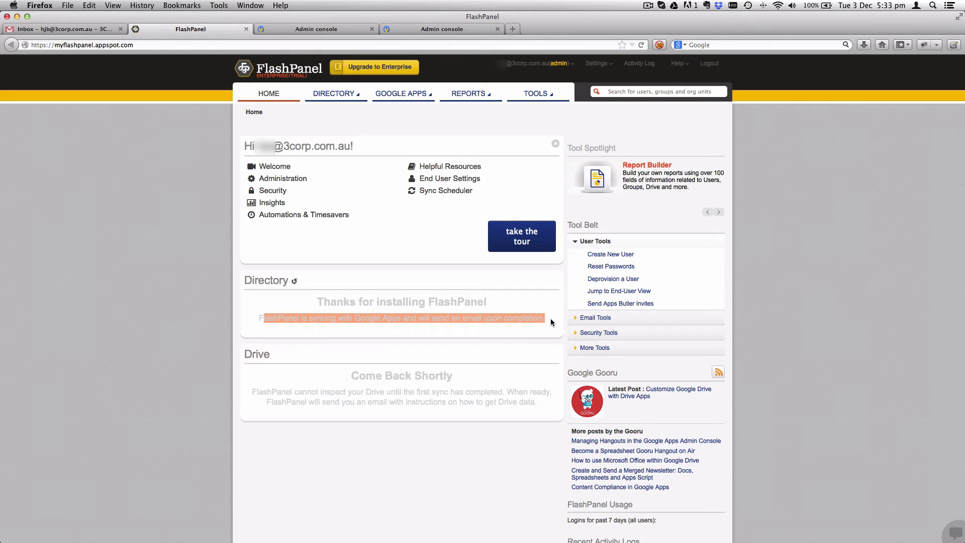
{"action": "left_click", "coordinate": [550, 318]}
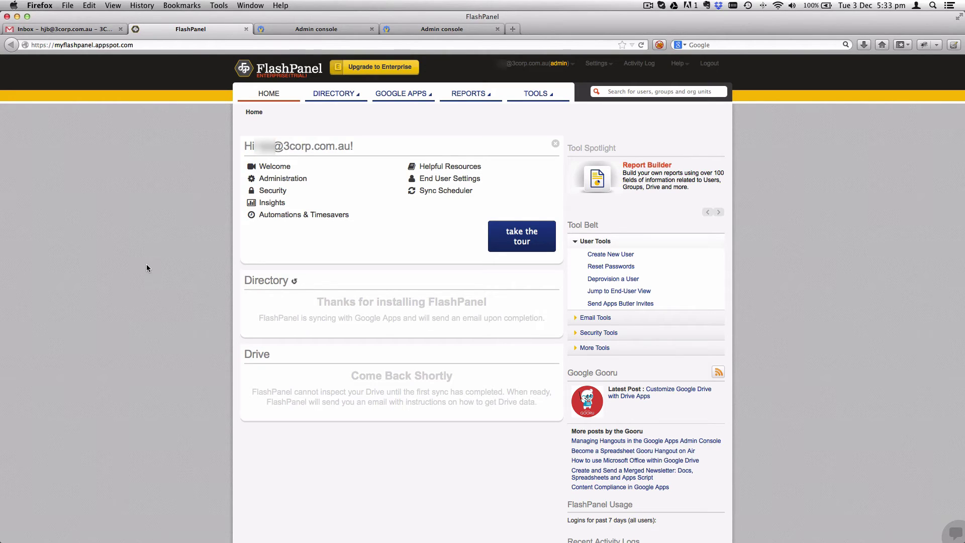
{"action": "left_click", "coordinate": [332, 94]}
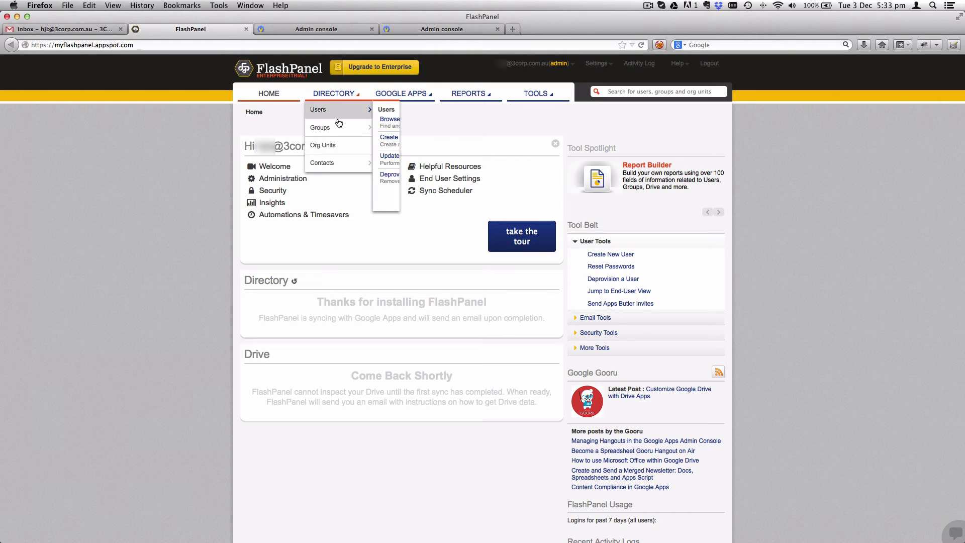
{"action": "mouse_move", "coordinate": [336, 165]}
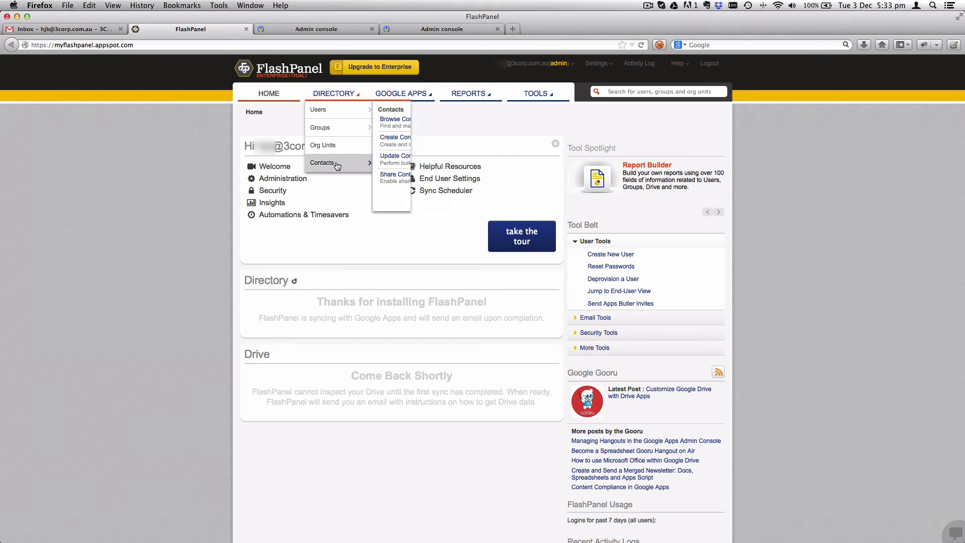
{"action": "left_click", "coordinate": [391, 142]}
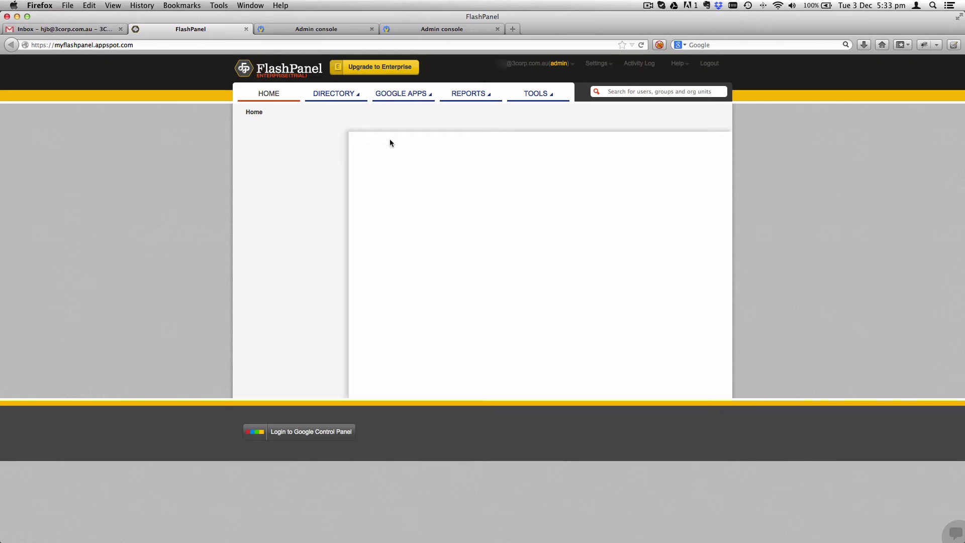
{"action": "left_click", "coordinate": [411, 235]}
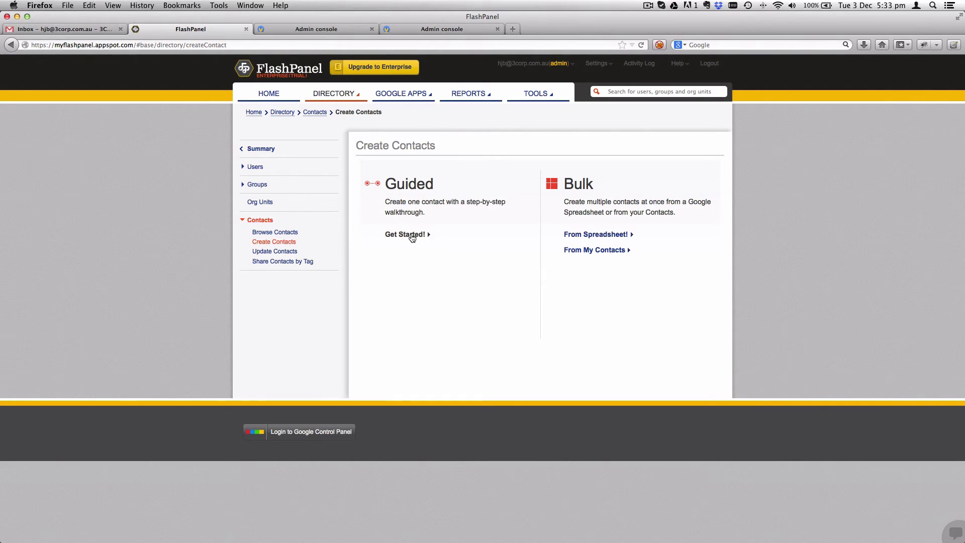
- Create a contact with the person's full name, company SixFive, work phone and work e-mail
{"action": "left_click", "coordinate": [476, 211]}
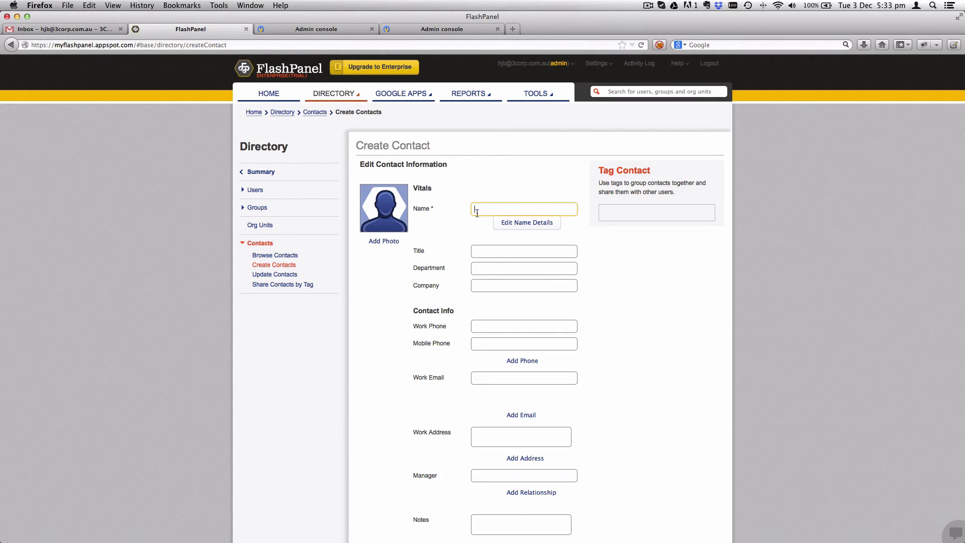
{"action": "left_click", "coordinate": [528, 286]}
{"action": "type", "text": "SixFive"}
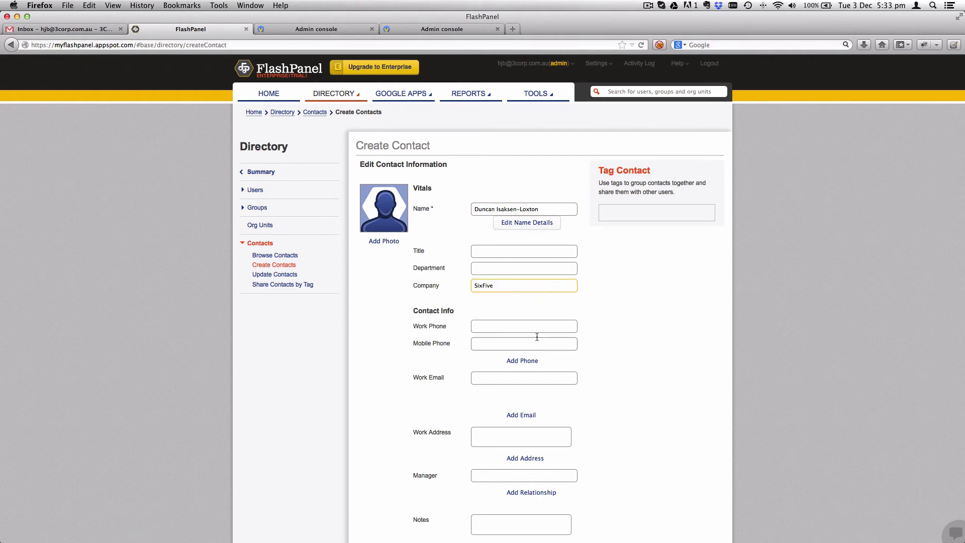
{"action": "scroll", "coordinate": [536, 337], "scroll_direction": "down", "scroll_amount": 1}
{"action": "left_click", "coordinate": [536, 288]}
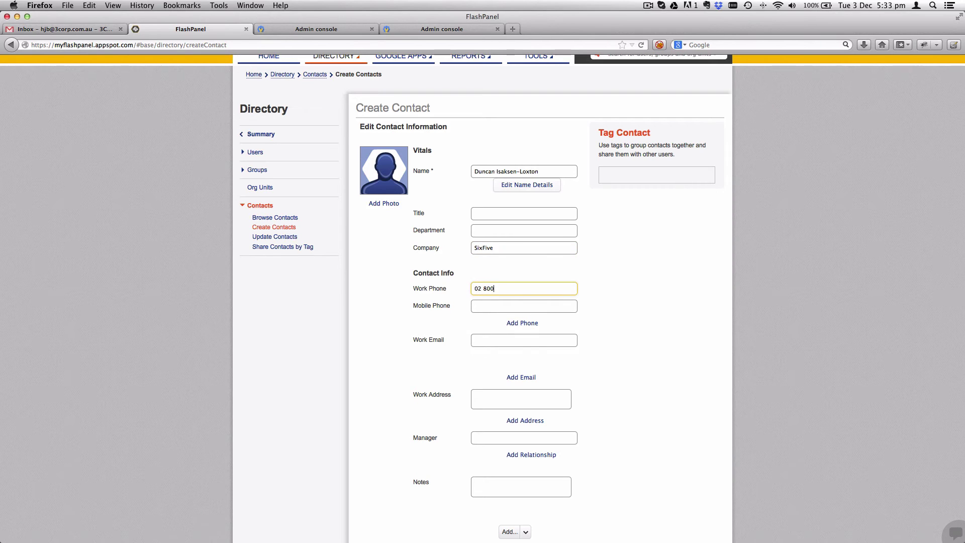
{"action": "left_click", "coordinate": [524, 340]}
{"action": "scroll", "coordinate": [536, 336], "scroll_direction": "down", "scroll_amount": 2}
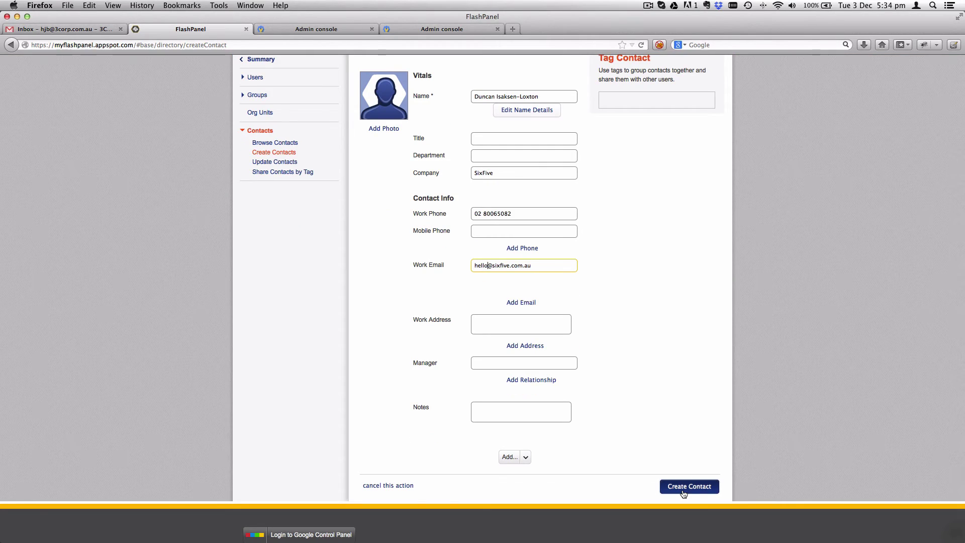
{"action": "key", "text": "Tab"}
{"action": "left_click", "coordinate": [683, 467]}
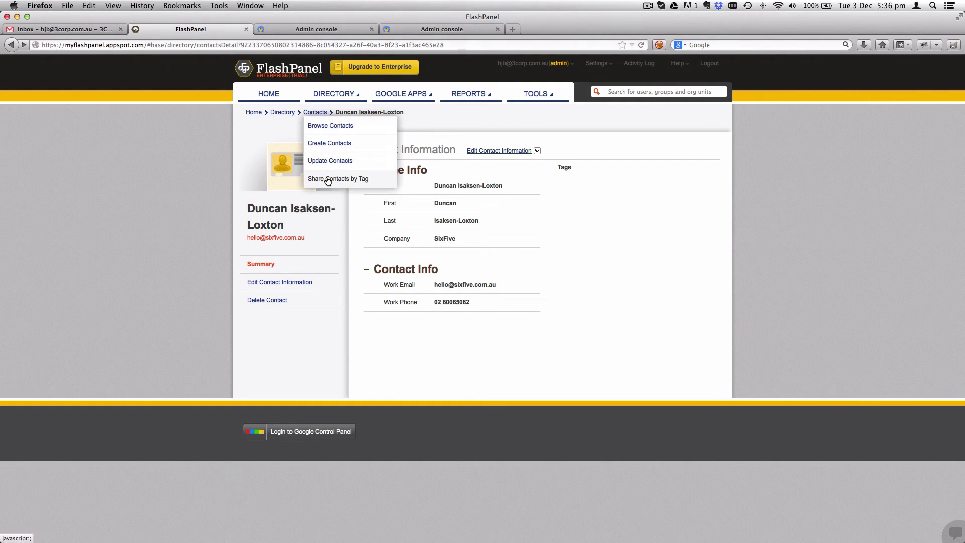
{"action": "left_click", "coordinate": [327, 178]}
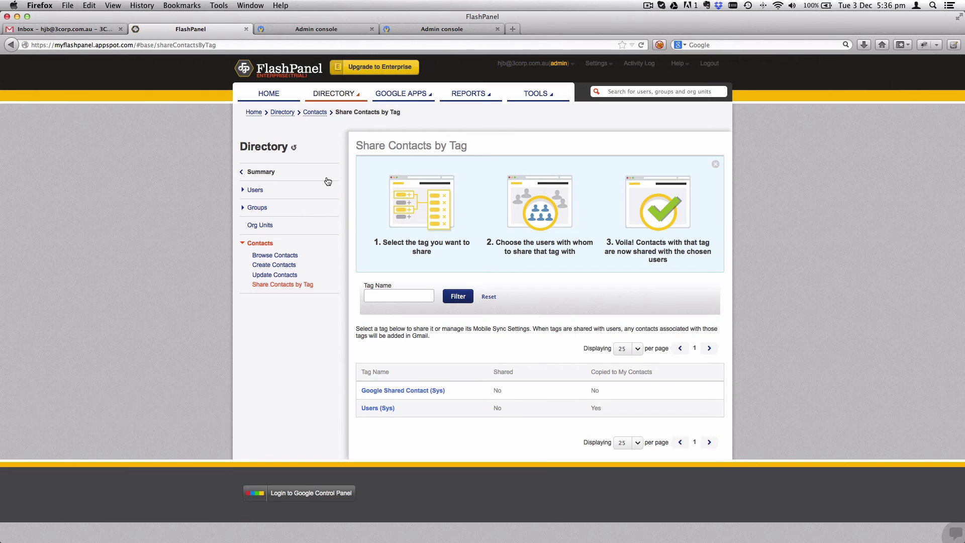
{"action": "left_click_drag", "start_coordinate": [382, 242], "coordinate": [443, 257]}
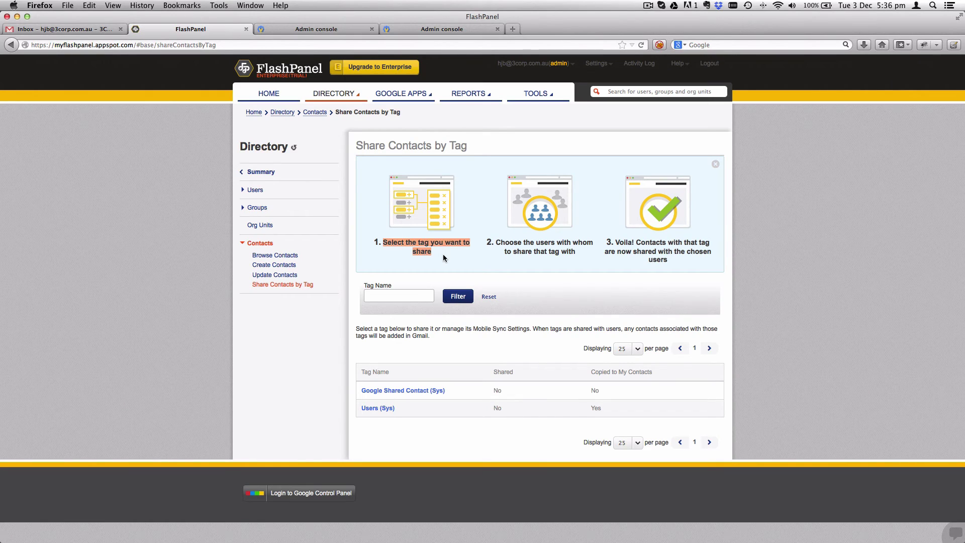
{"action": "left_click_drag", "start_coordinate": [495, 242], "coordinate": [691, 260]}
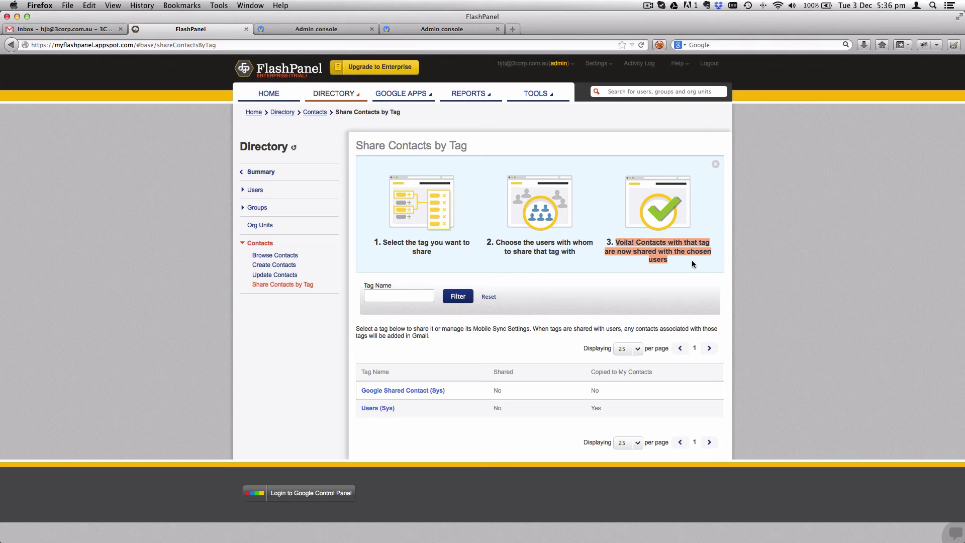
{"action": "left_click", "coordinate": [774, 257]}
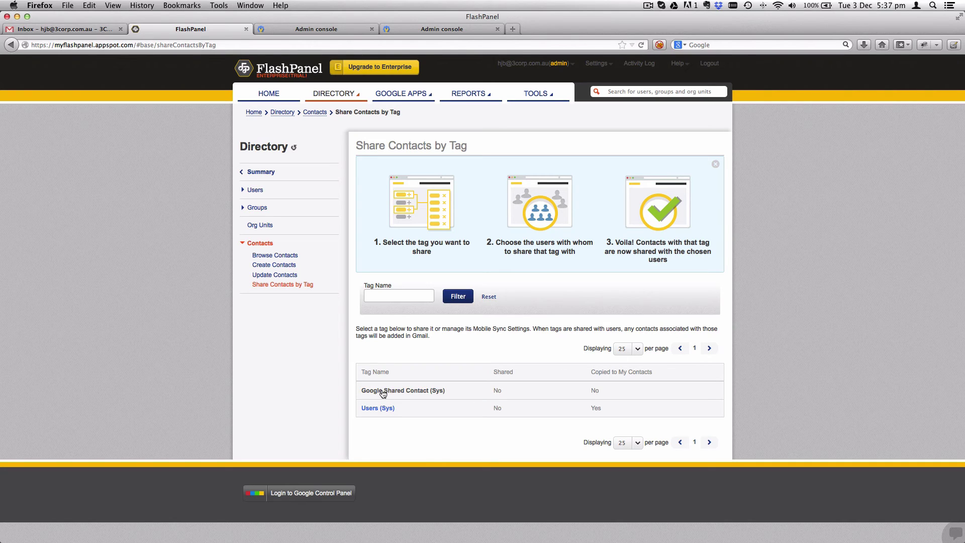
- Open the Google Shared Contact (Sys) tag, review its directory and Gmail notes, and add users
{"action": "left_click", "coordinate": [423, 391]}
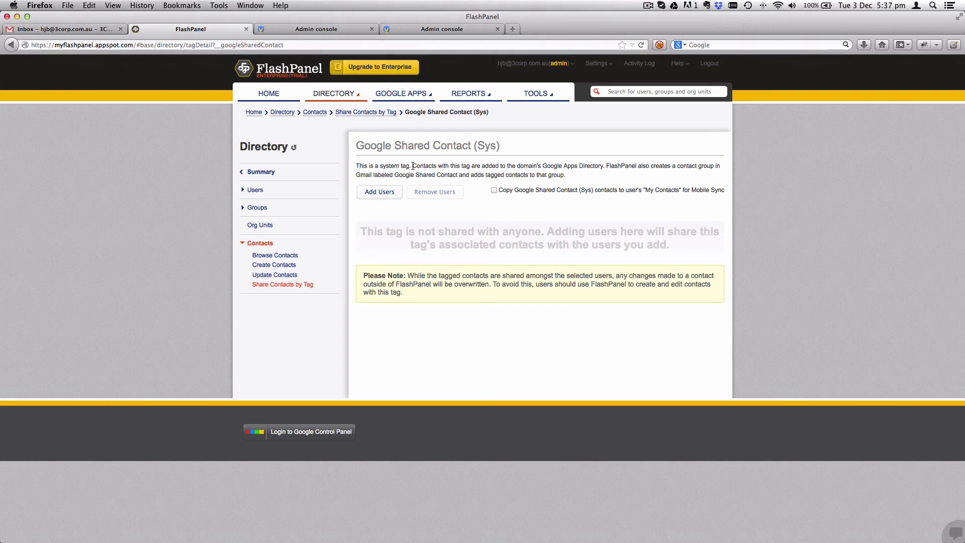
{"action": "left_click_drag", "start_coordinate": [413, 166], "coordinate": [604, 166]}
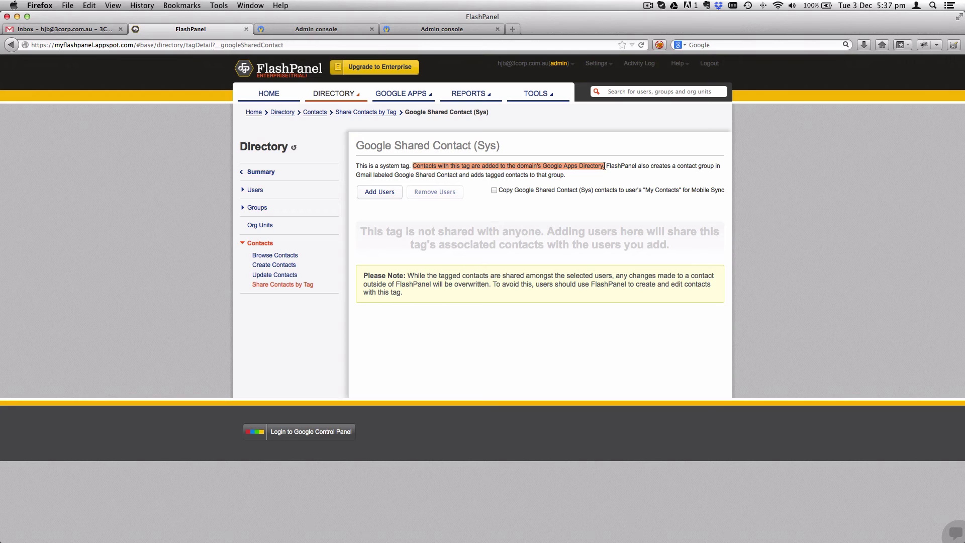
{"action": "left_click_drag", "start_coordinate": [604, 166], "coordinate": [565, 174]}
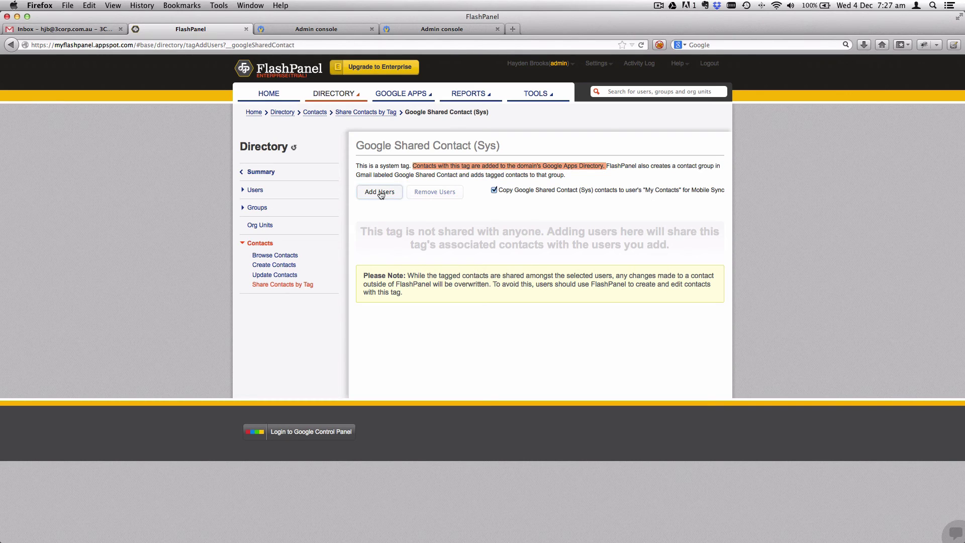
{"action": "left_click", "coordinate": [379, 193]}
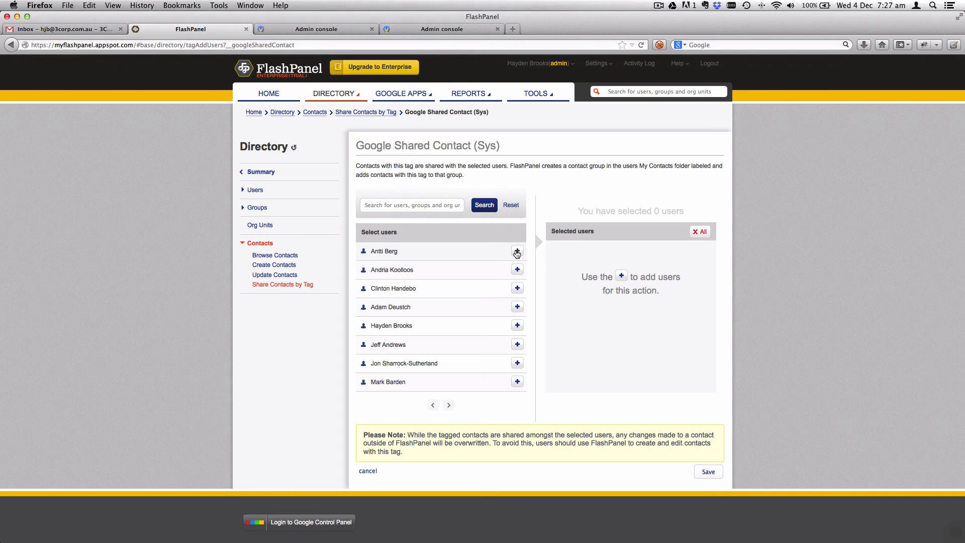
- Move all ten domain users into the tag's Selected users list
{"action": "left_click", "coordinate": [516, 251]}
{"action": "left_click", "coordinate": [517, 269]}
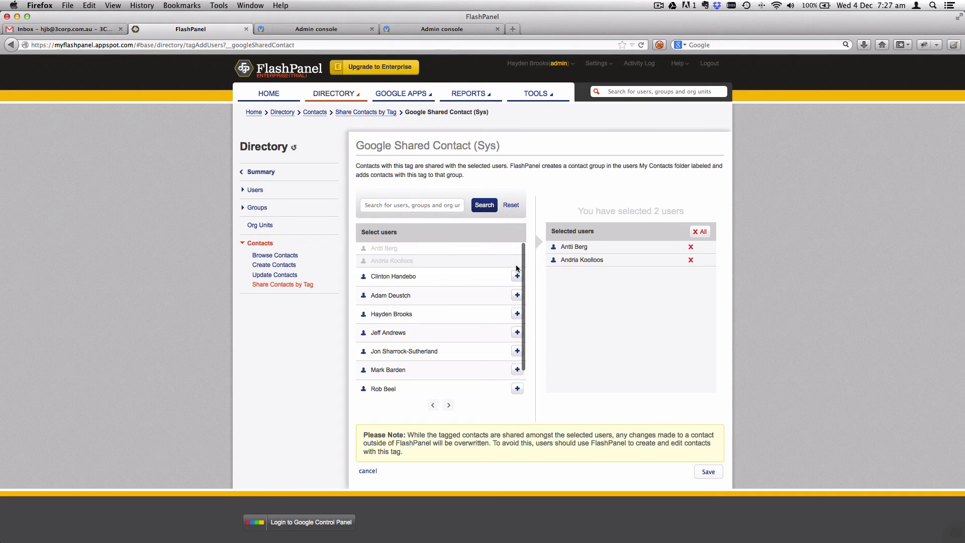
{"action": "left_click", "coordinate": [516, 276]}
{"action": "left_click", "coordinate": [516, 289]}
{"action": "left_click", "coordinate": [516, 320]}
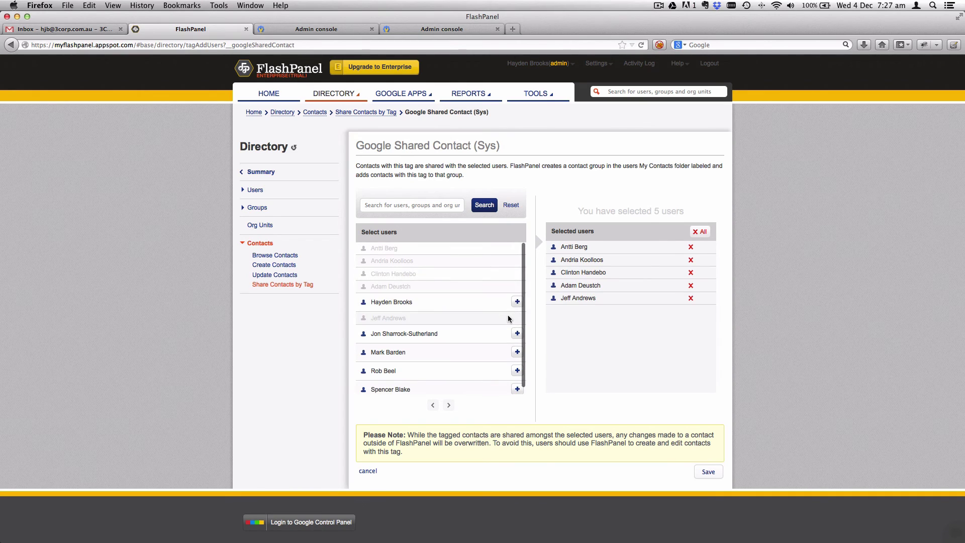
{"action": "left_click", "coordinate": [517, 302]}
{"action": "left_click", "coordinate": [516, 328]}
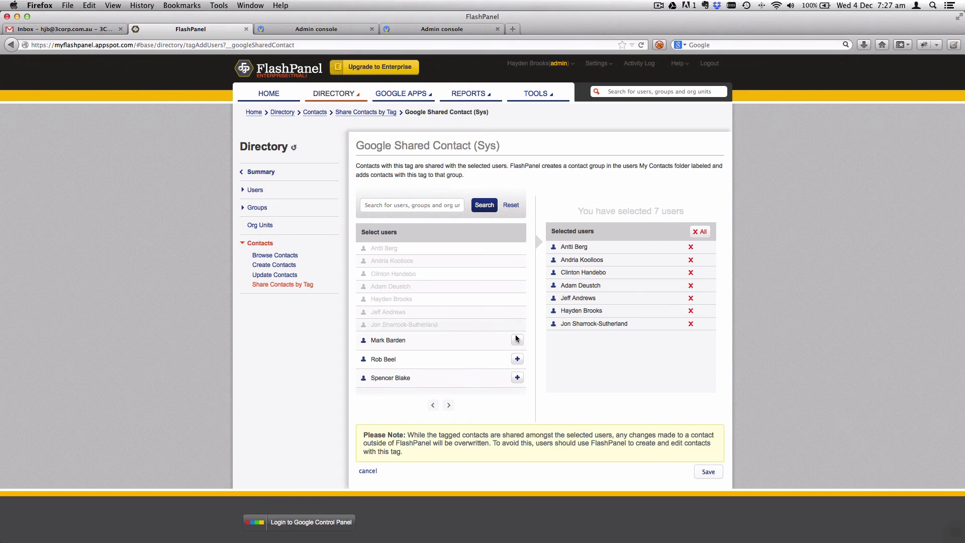
{"action": "left_click", "coordinate": [516, 341]}
{"action": "left_click", "coordinate": [516, 354]}
{"action": "left_click", "coordinate": [517, 368]}
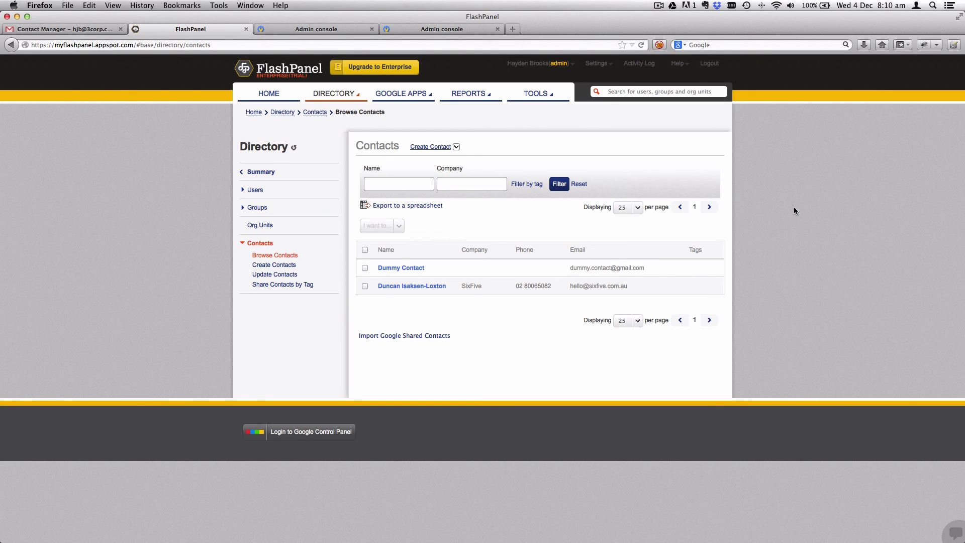
- Select both contacts and tag them with Google Shared Contact (Sys) using Tag Contacts
{"action": "left_click", "coordinate": [365, 251]}
{"action": "left_click", "coordinate": [399, 228]}
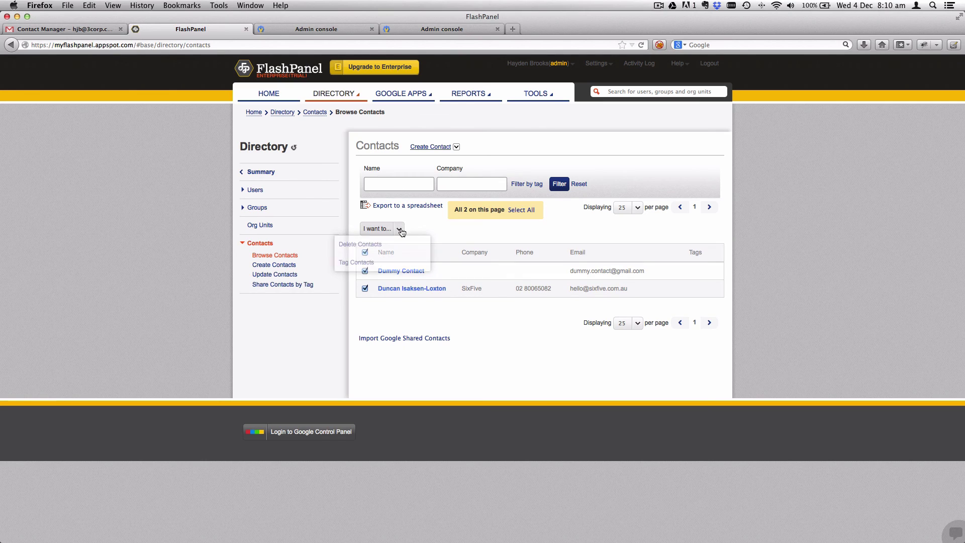
{"action": "left_click", "coordinate": [362, 263]}
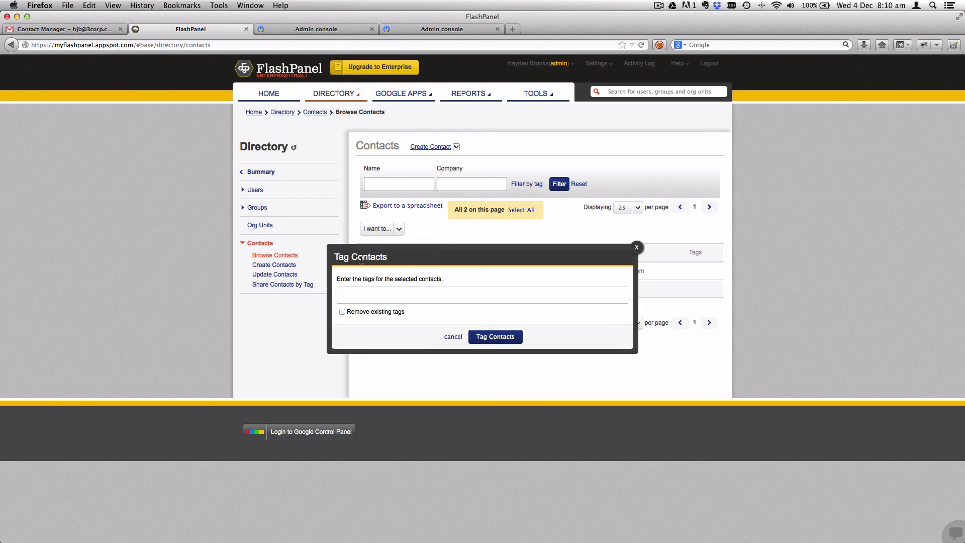
{"action": "type", "text": "Googl"}
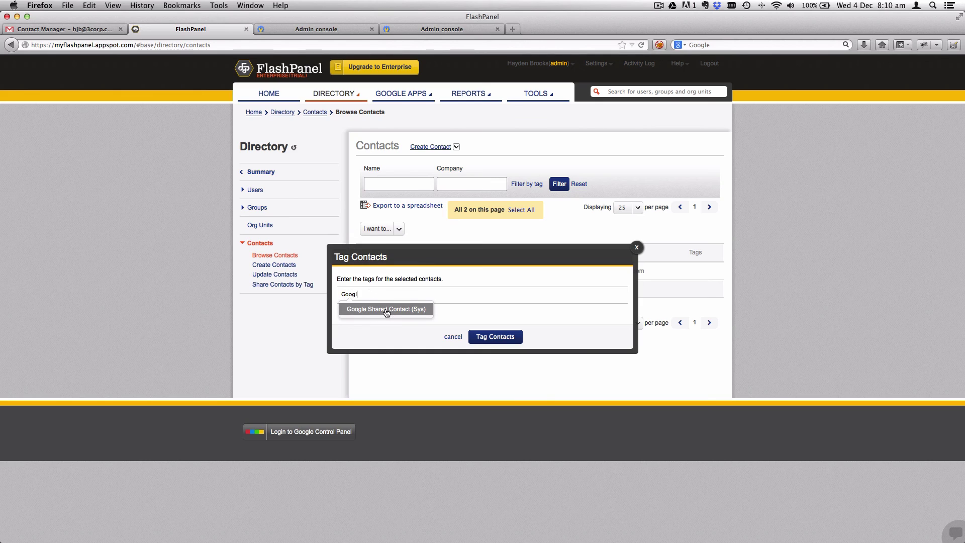
{"action": "left_click", "coordinate": [386, 309]}
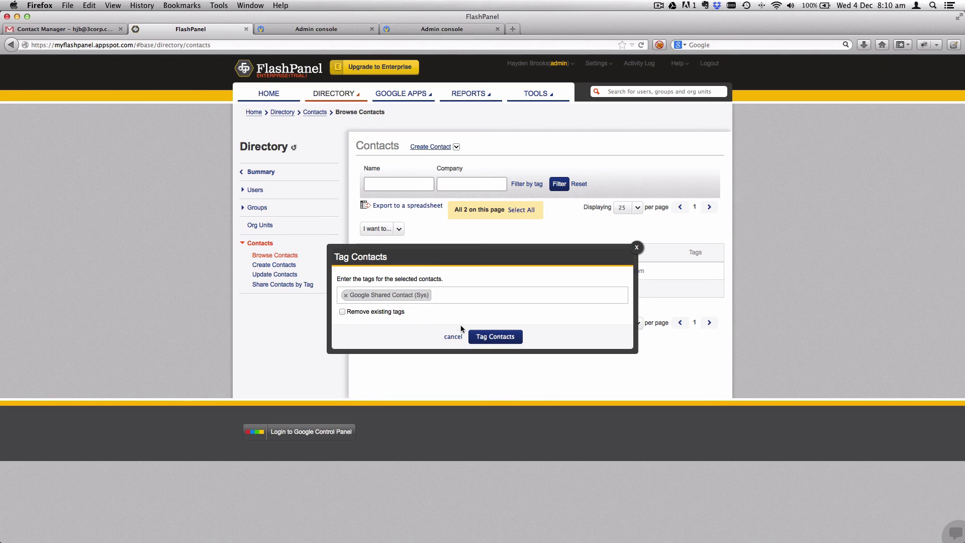
{"action": "left_click", "coordinate": [490, 337]}
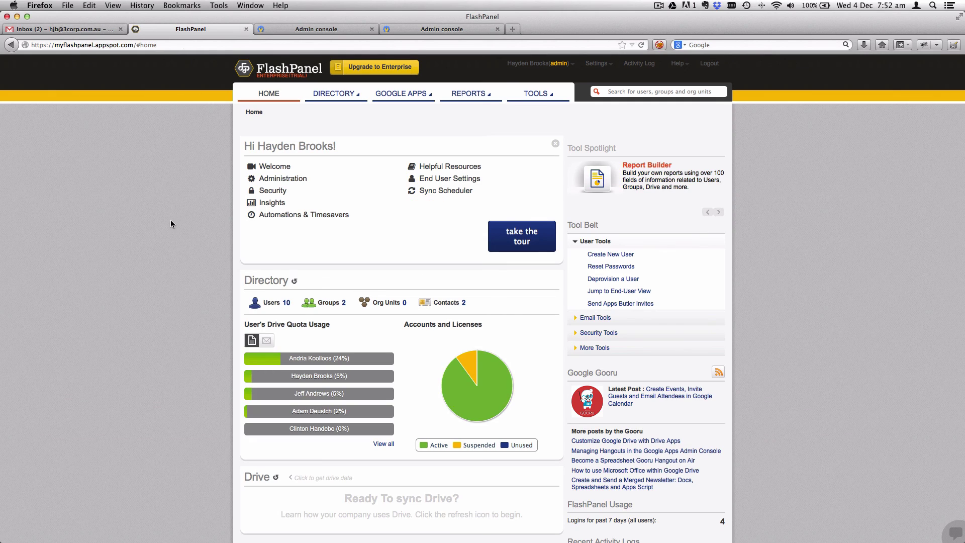
- Switch from the Gmail inbox to the Contacts manager
{"action": "left_click", "coordinate": [64, 30]}
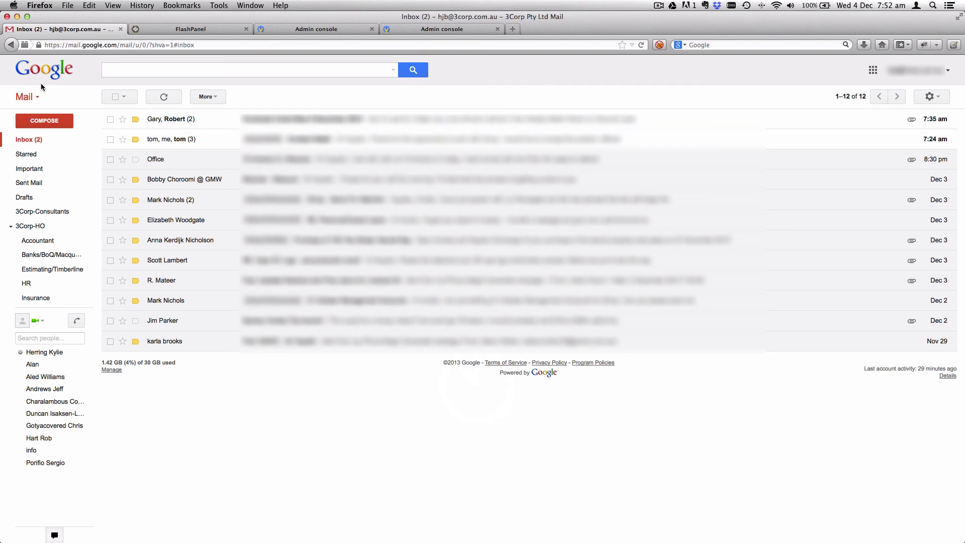
{"action": "left_click", "coordinate": [34, 97]}
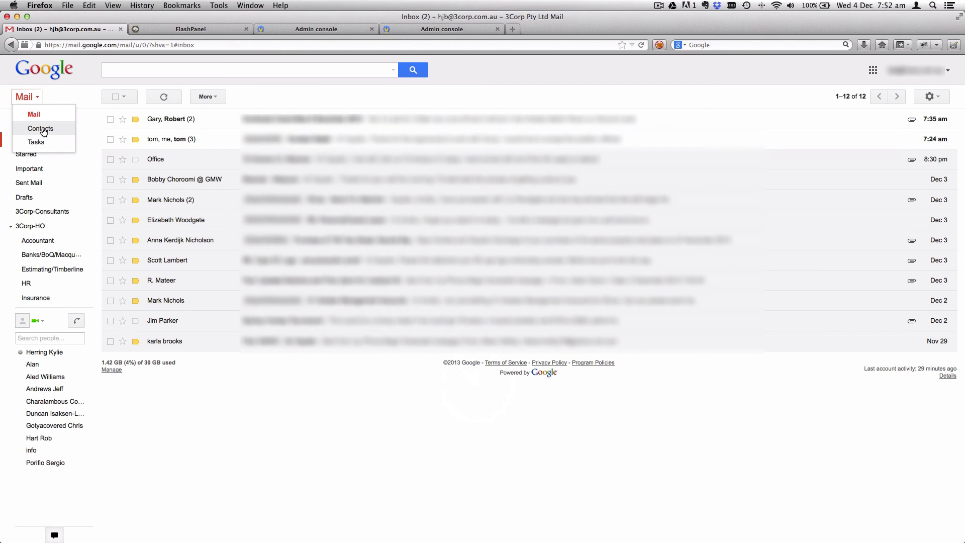
{"action": "left_click", "coordinate": [42, 129]}
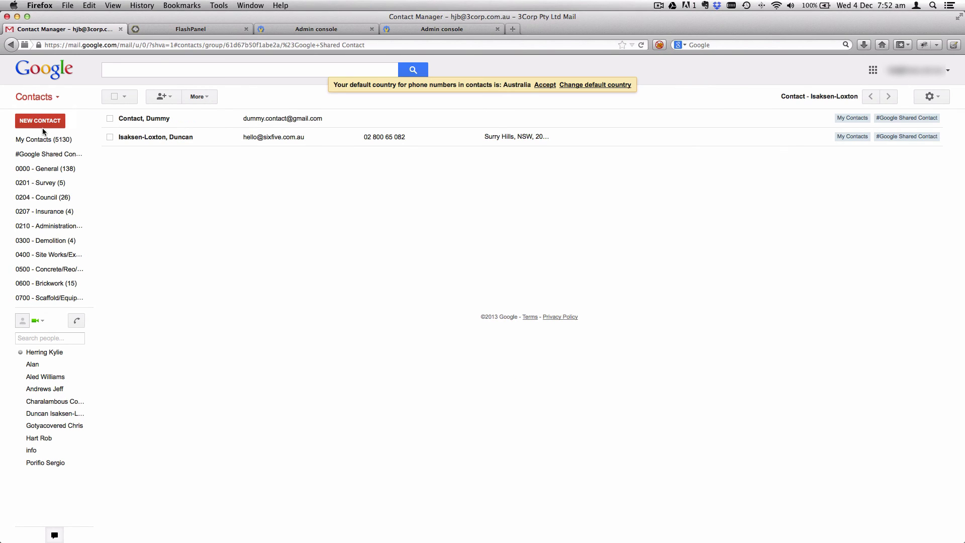
- Check the Directory and #Google Shared Contact groups for both contacts, then return to FlashPanel
{"action": "mouse_move", "coordinate": [43, 159]}
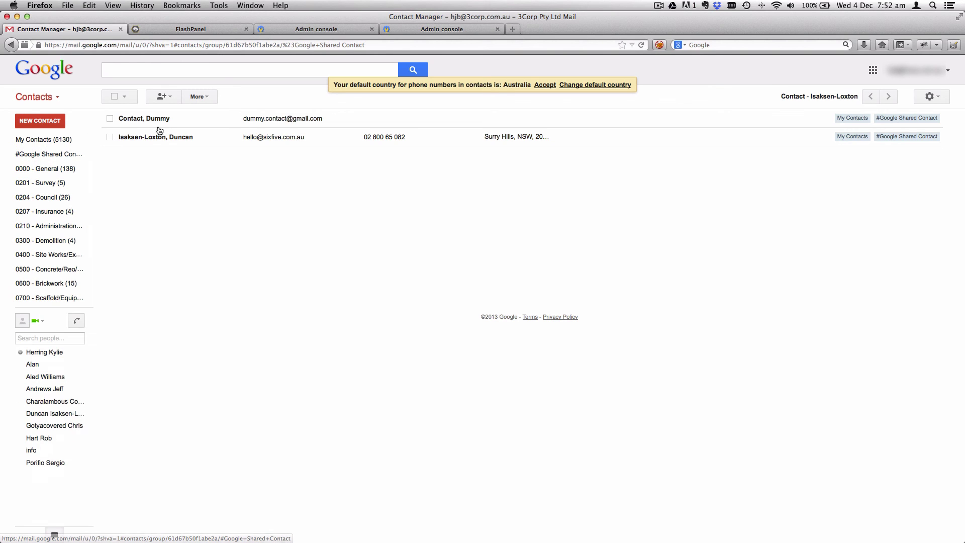
{"action": "mouse_move", "coordinate": [155, 121]}
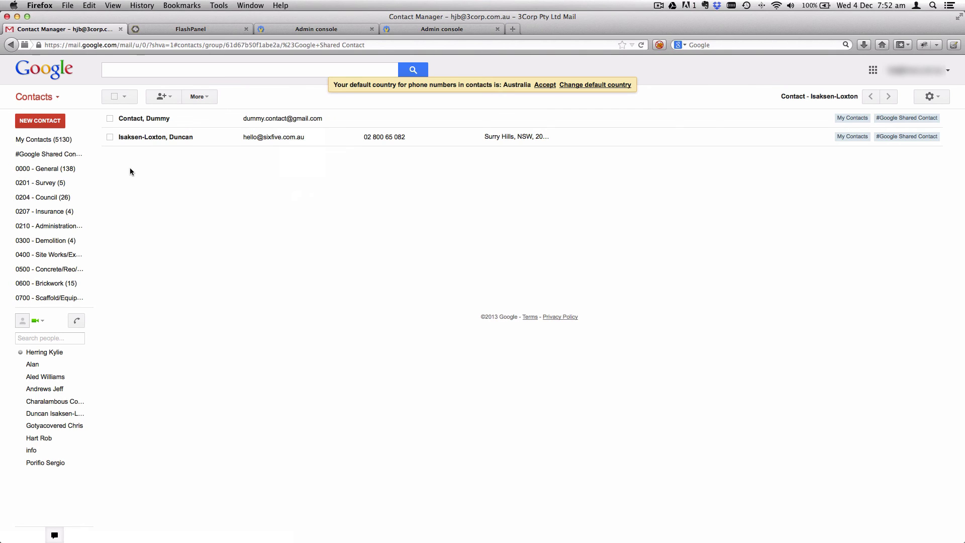
{"action": "mouse_move", "coordinate": [160, 140]}
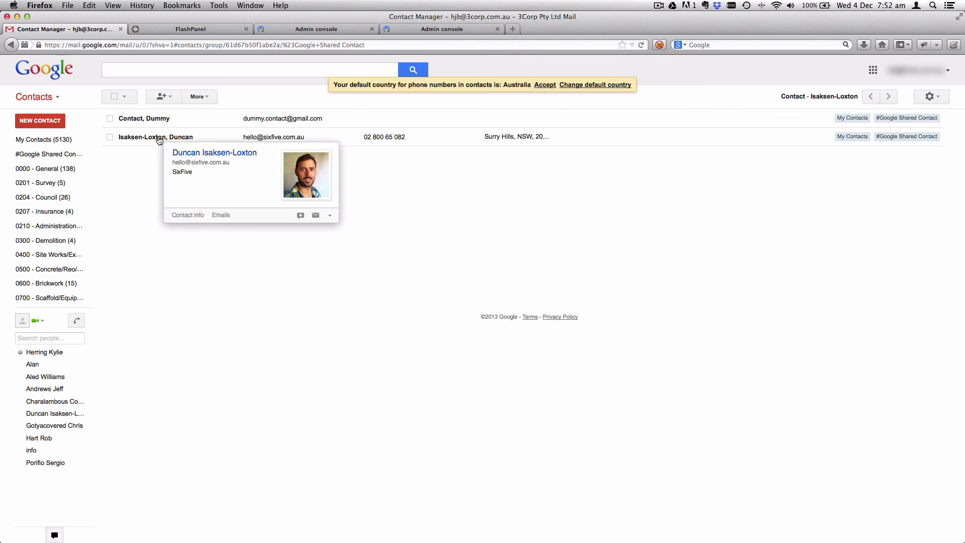
{"action": "mouse_move", "coordinate": [47, 183]}
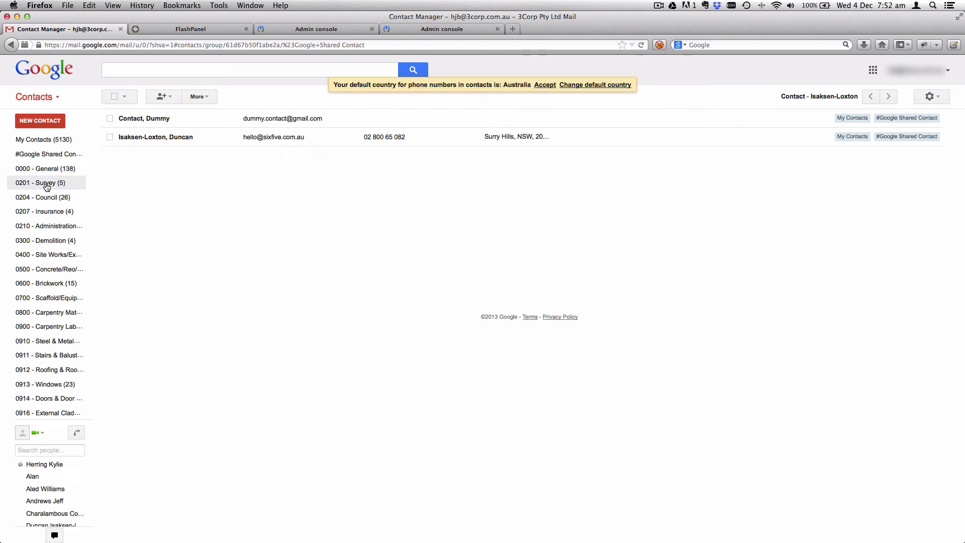
{"action": "scroll", "coordinate": [47, 186], "scroll_direction": "down", "scroll_amount": 8}
{"action": "left_click", "coordinate": [28, 492]}
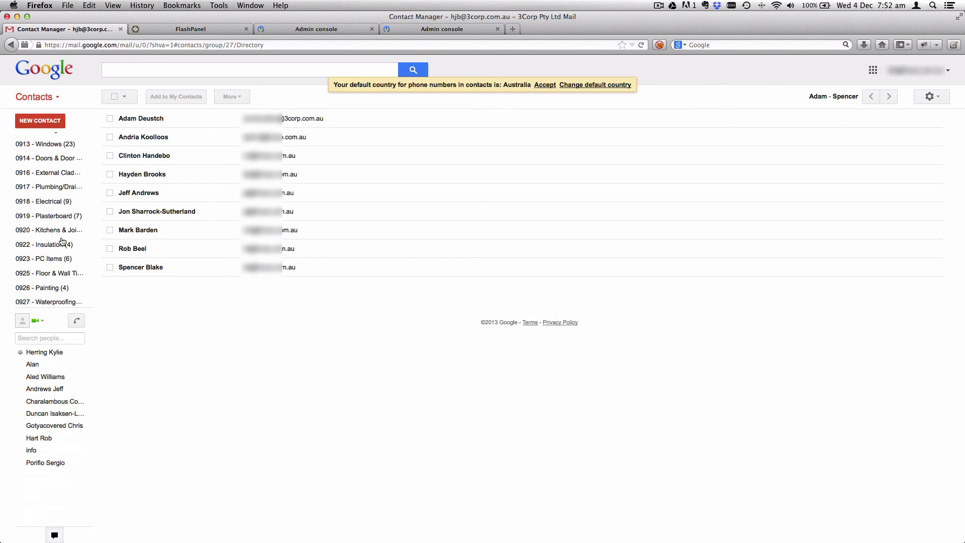
{"action": "scroll", "coordinate": [47, 155], "scroll_direction": "up", "scroll_amount": 5}
{"action": "left_click", "coordinate": [45, 156]}
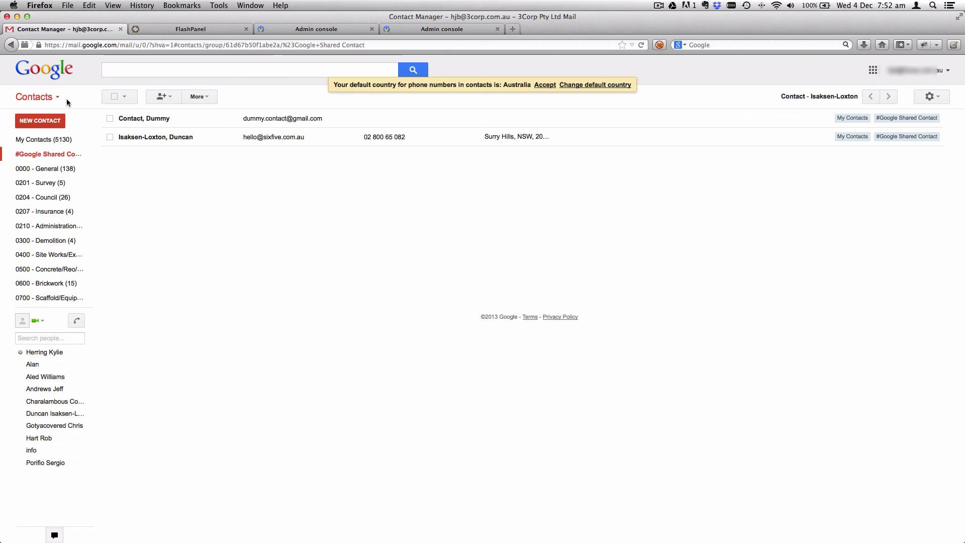
{"action": "left_click", "coordinate": [164, 28]}
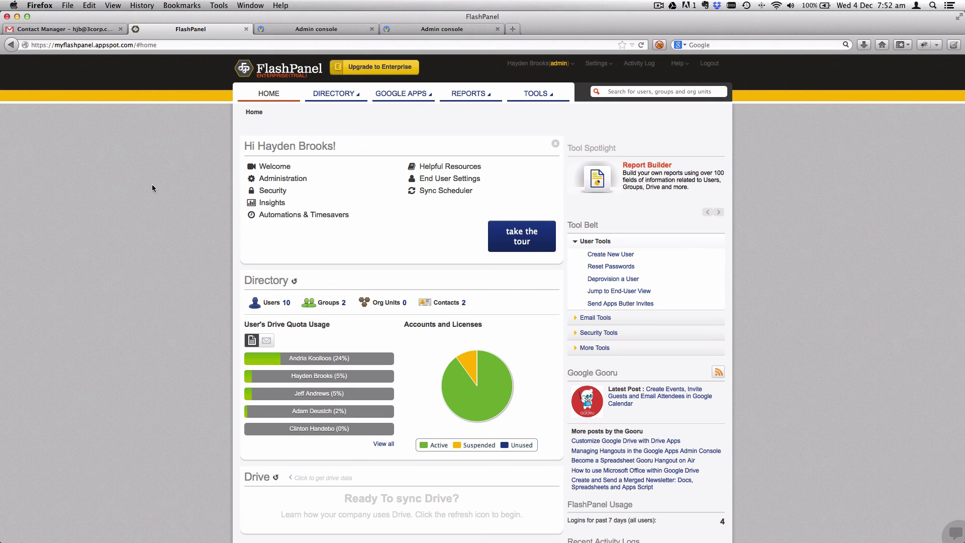